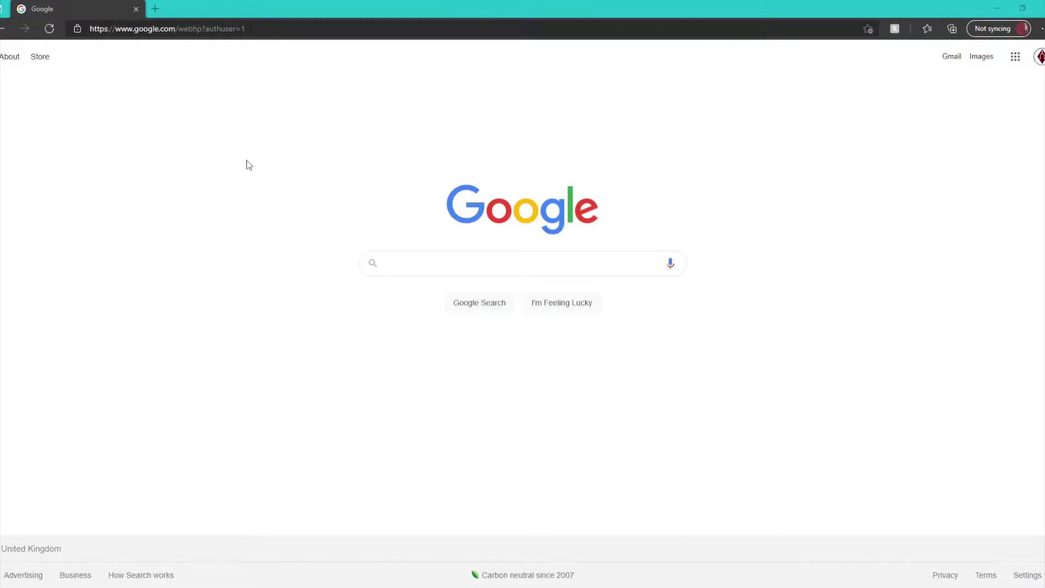
Step: Load the map.army site in the browser
click(254, 29)
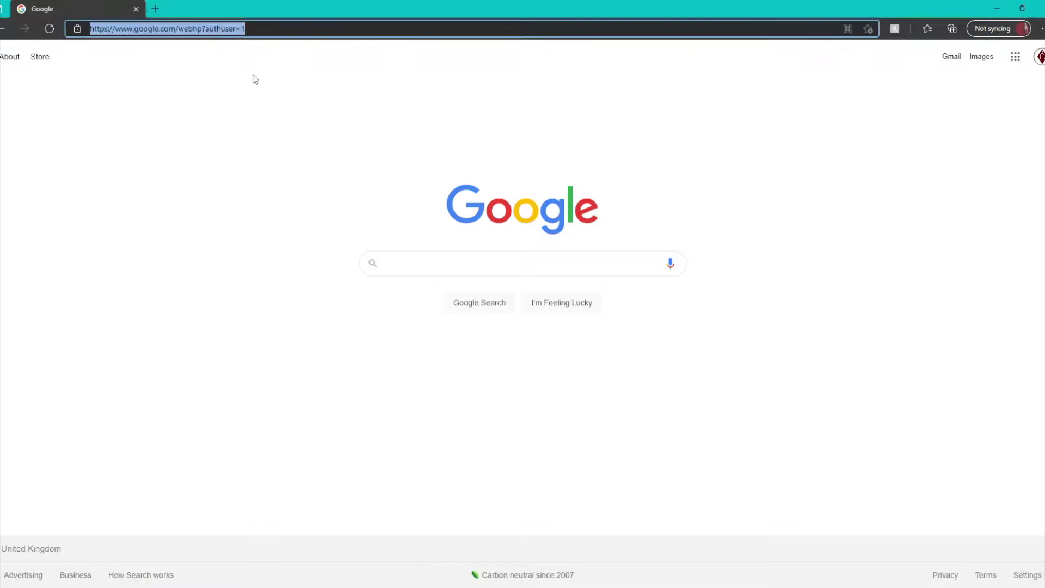
text(map.army)
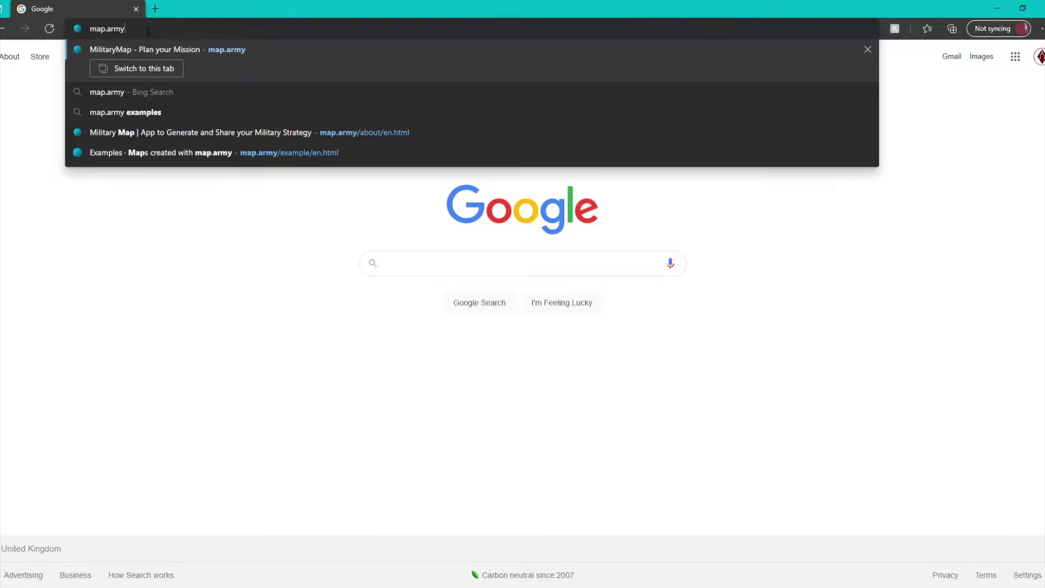
key(Return)
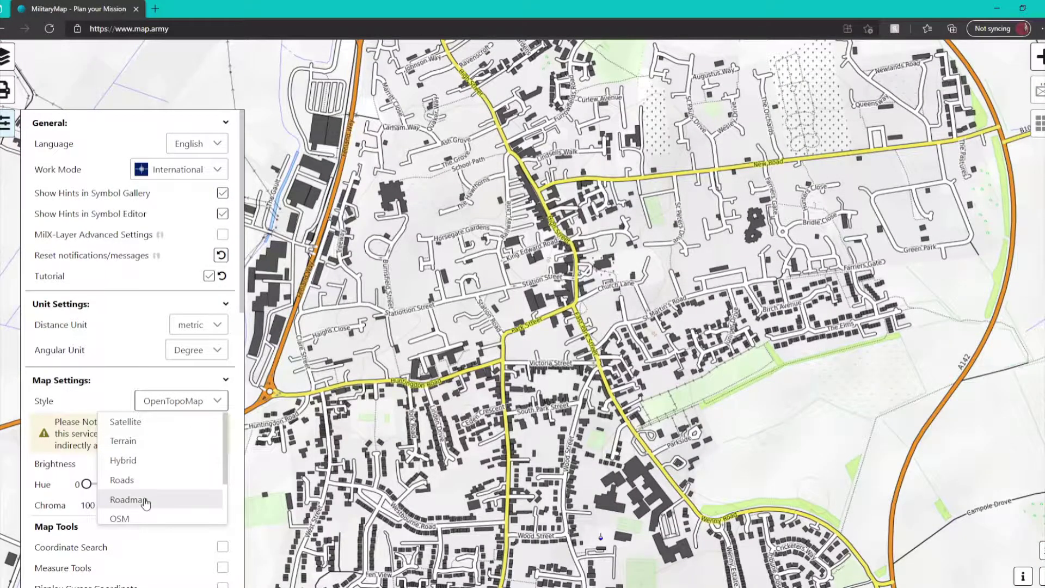
Step: Switch the map style to OSM and zoom out to Western and Central Europe
scroll(142, 498, down, 1)
click(136, 506)
scroll(506, 290, down, 5)
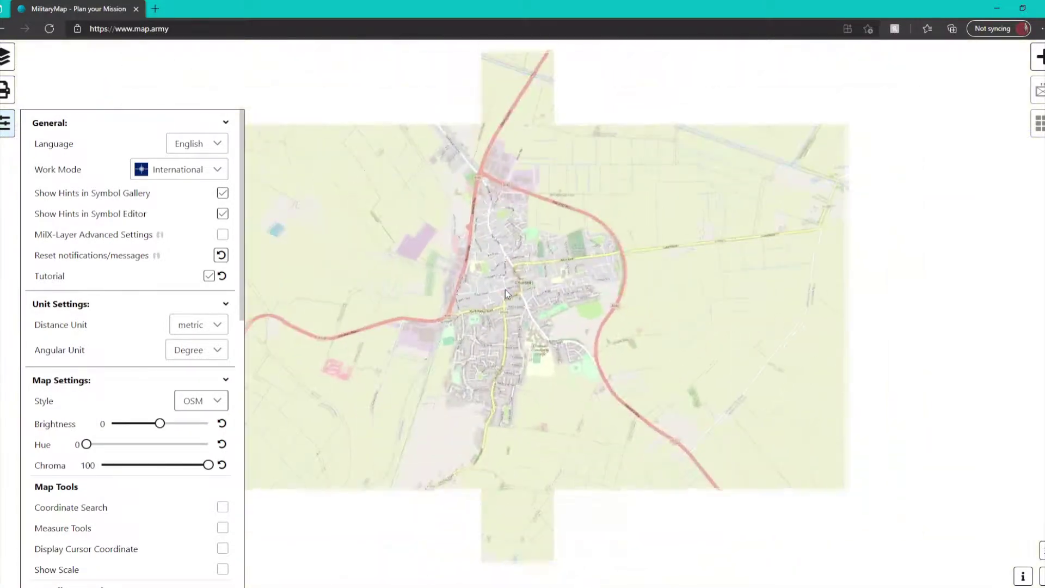
scroll(425, 276, down, 10)
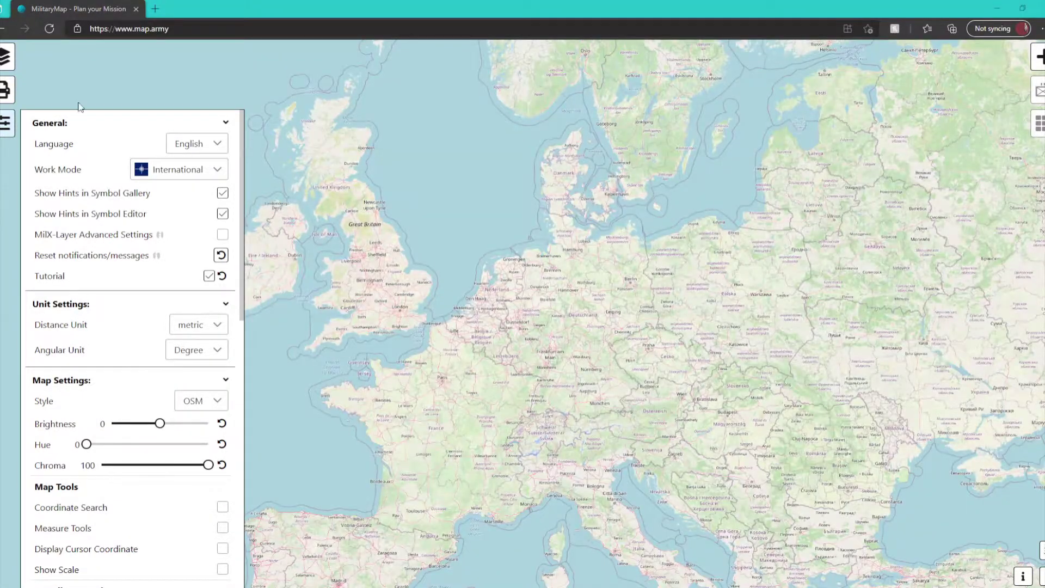
Step: Show the MilX Layers list and make New Layer the working layer
click(6, 56)
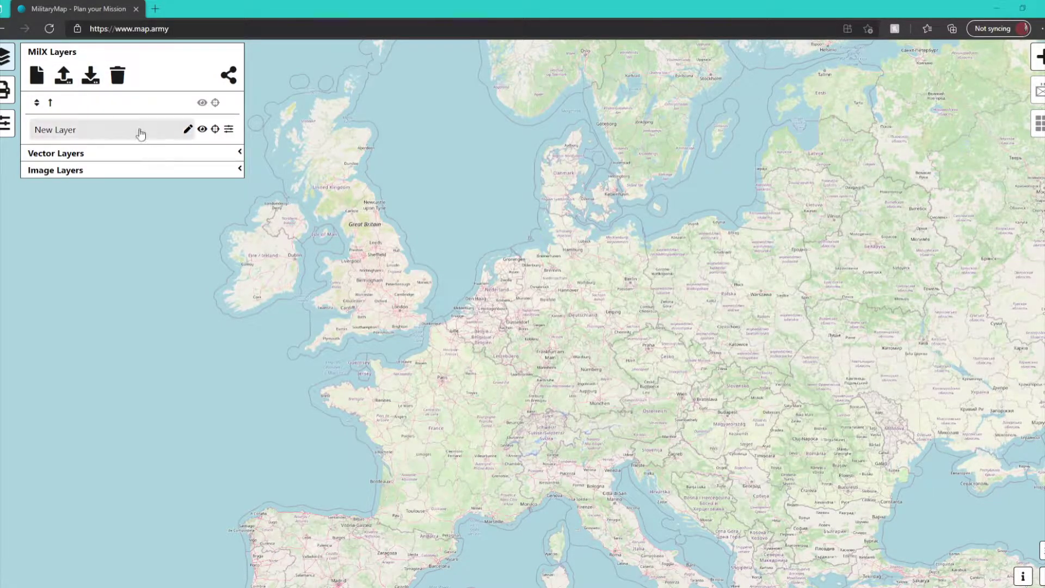
click(187, 130)
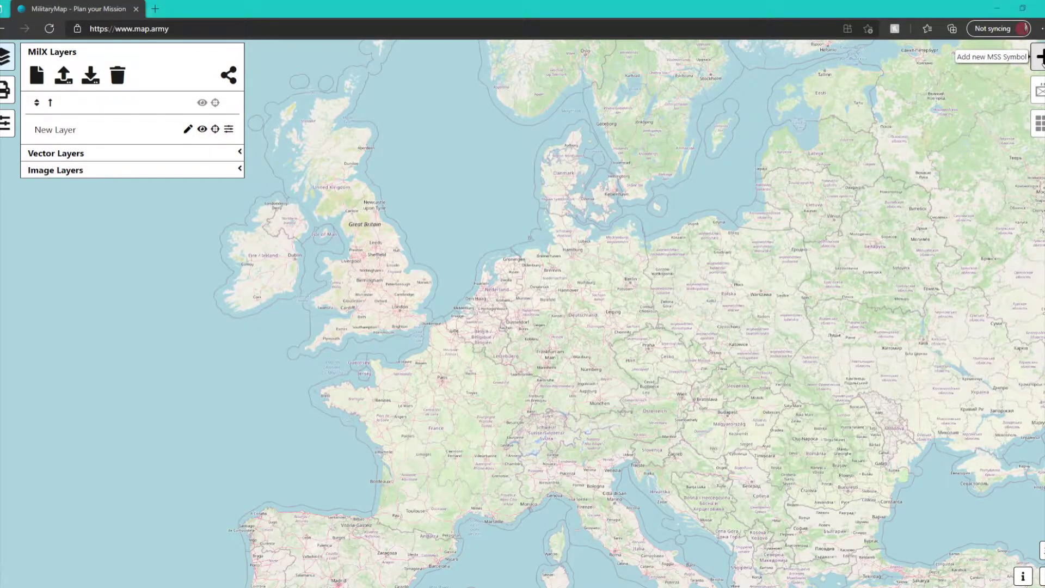
Step: Browse the Tactical Graphics, Function-Specific, Metoc and Equipment tabs, then return to Formations
click(1040, 57)
mouse_move(853, 343)
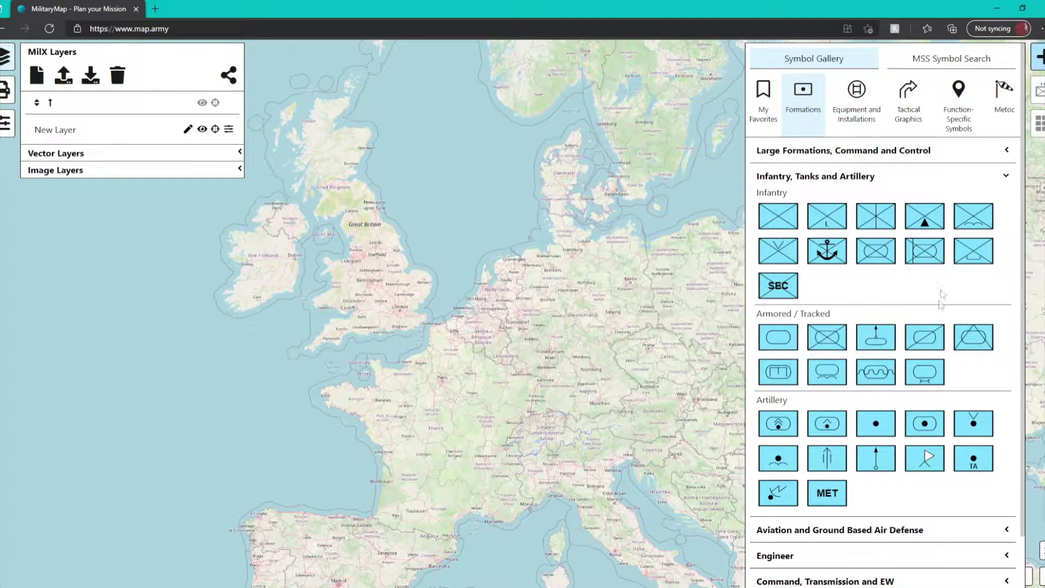
click(913, 99)
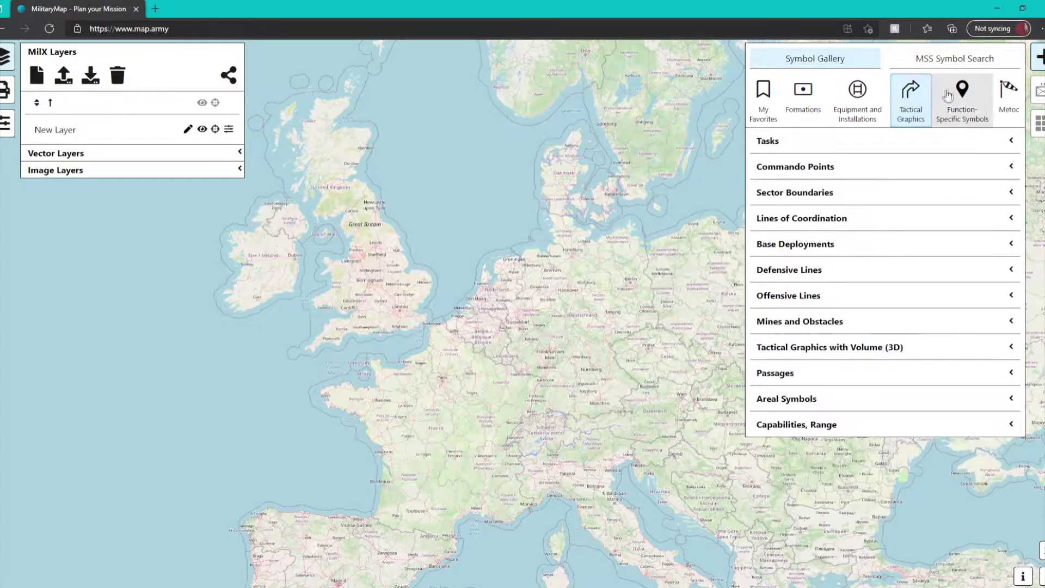
click(958, 100)
click(1006, 96)
click(911, 99)
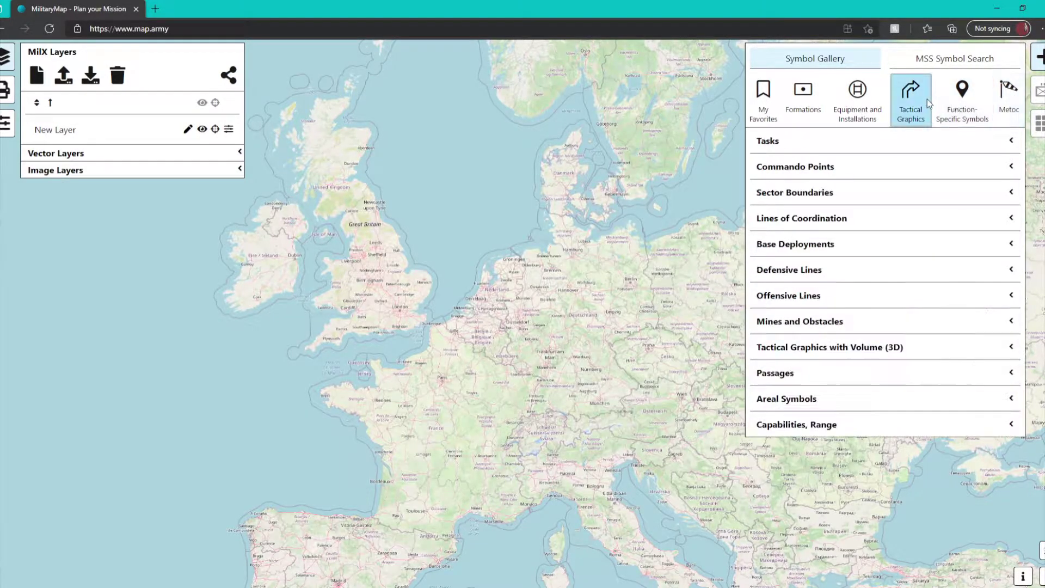
click(857, 99)
click(803, 99)
scroll(754, 94, down, 1)
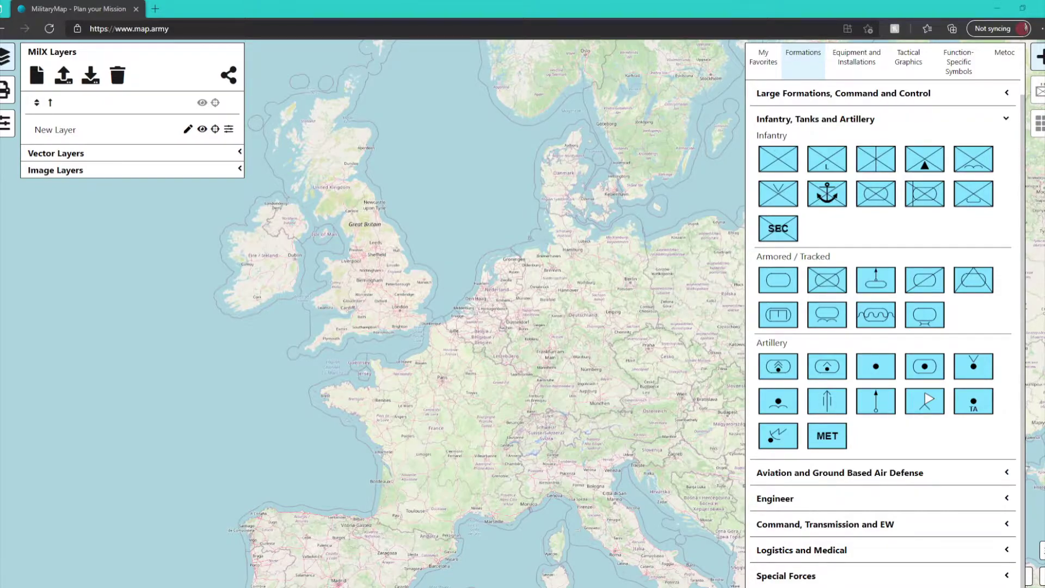
Step: Place the first Infantry formation symbol over southern England and zoom in on London
click(781, 160)
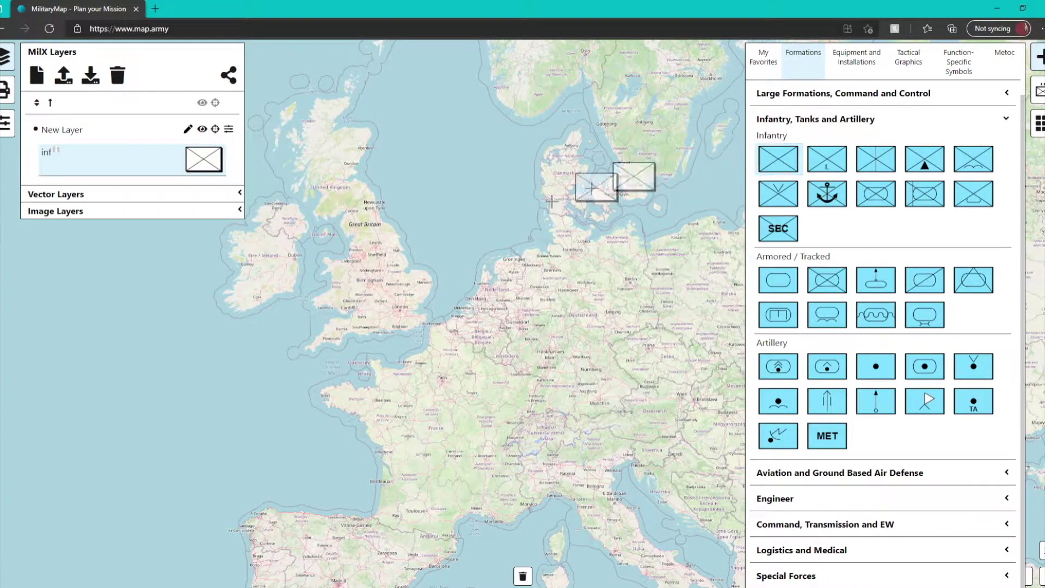
click(402, 310)
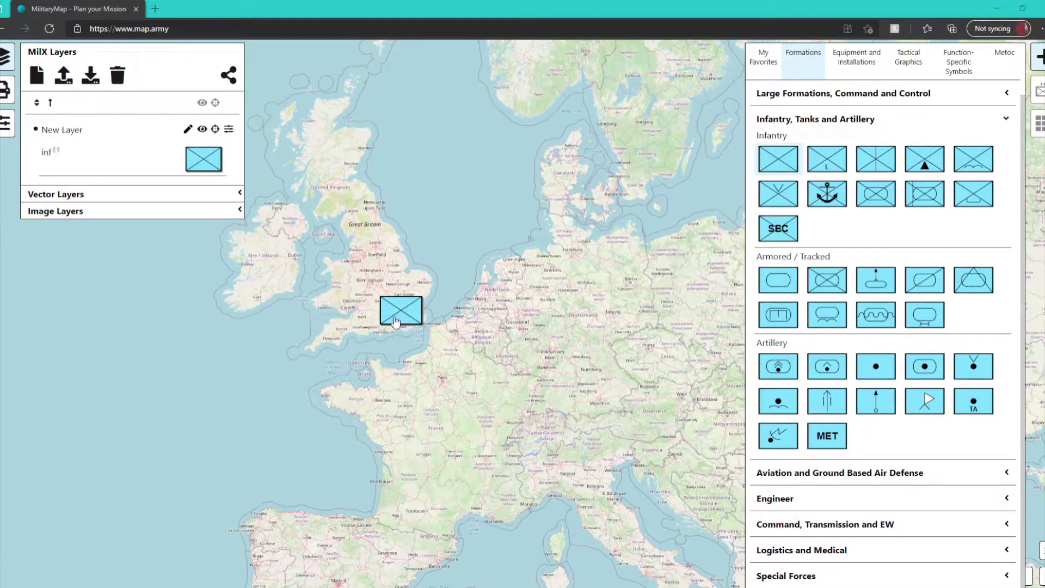
scroll(404, 318, up, 3)
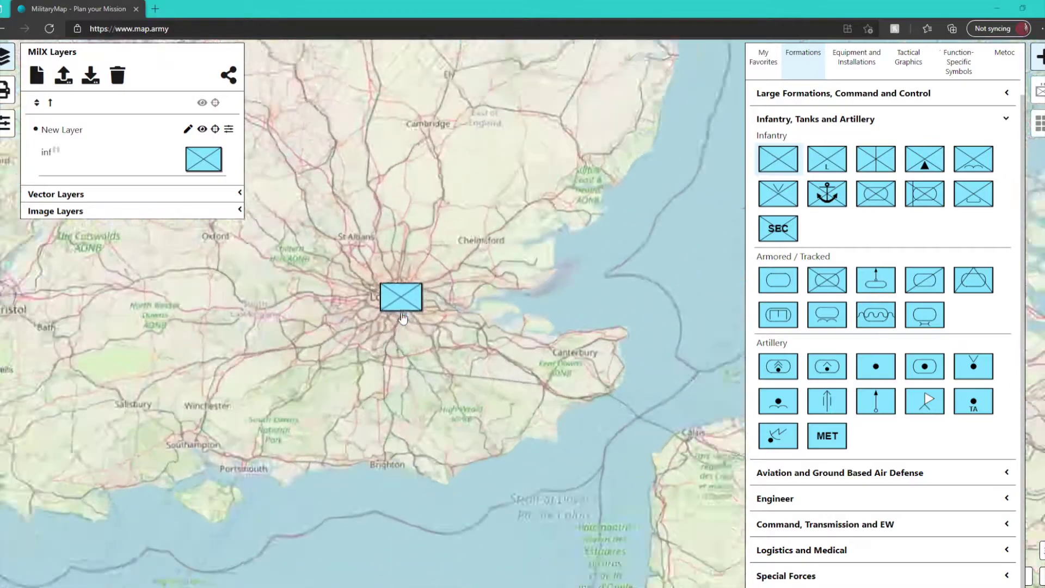
scroll(418, 321, up, 2)
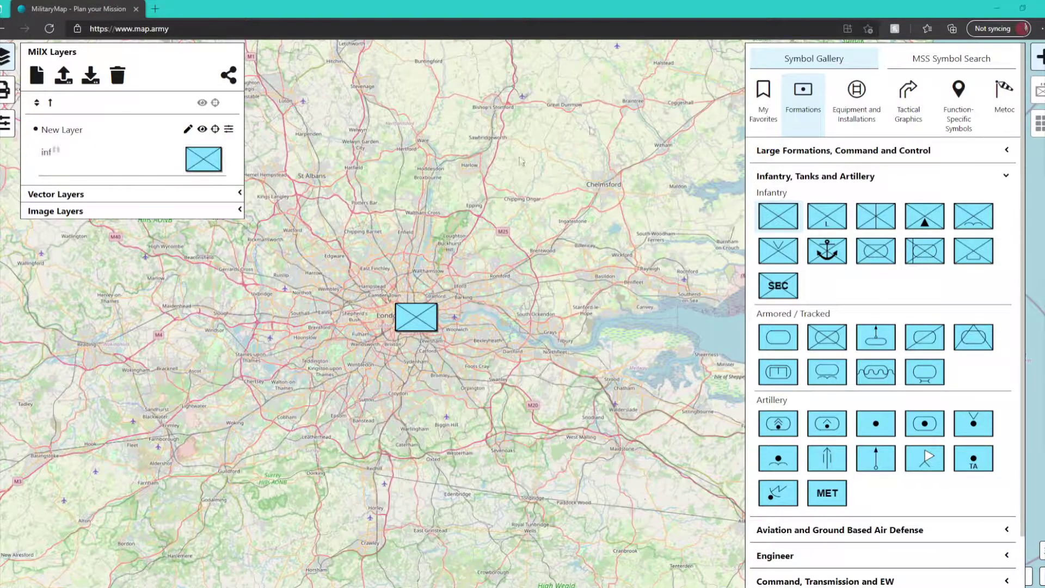
Step: Add a 90° Direction modifier to the London infantry symbol in the MSS Symbol Editor and apply it
click(415, 321)
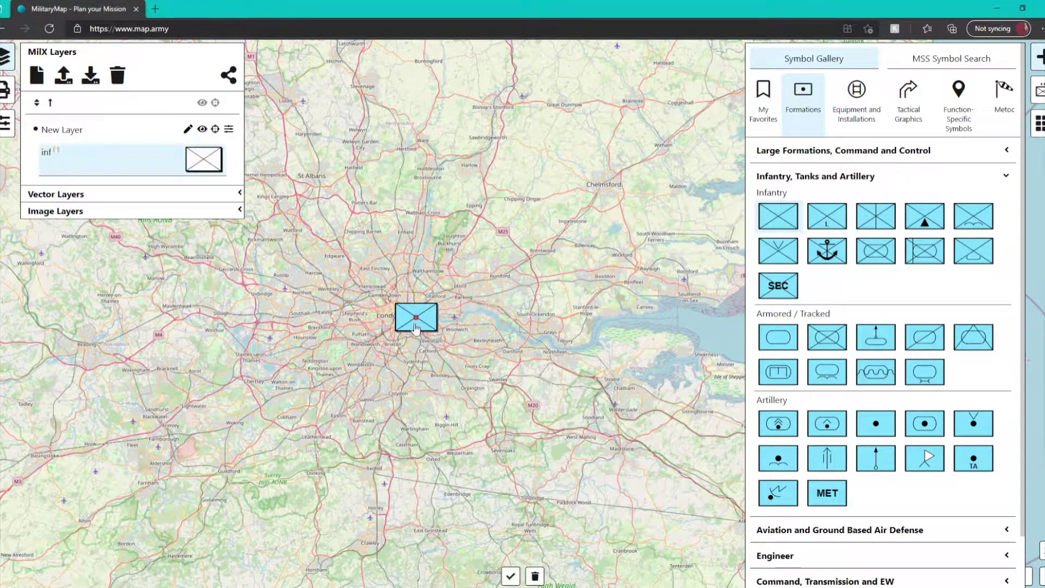
click(1040, 91)
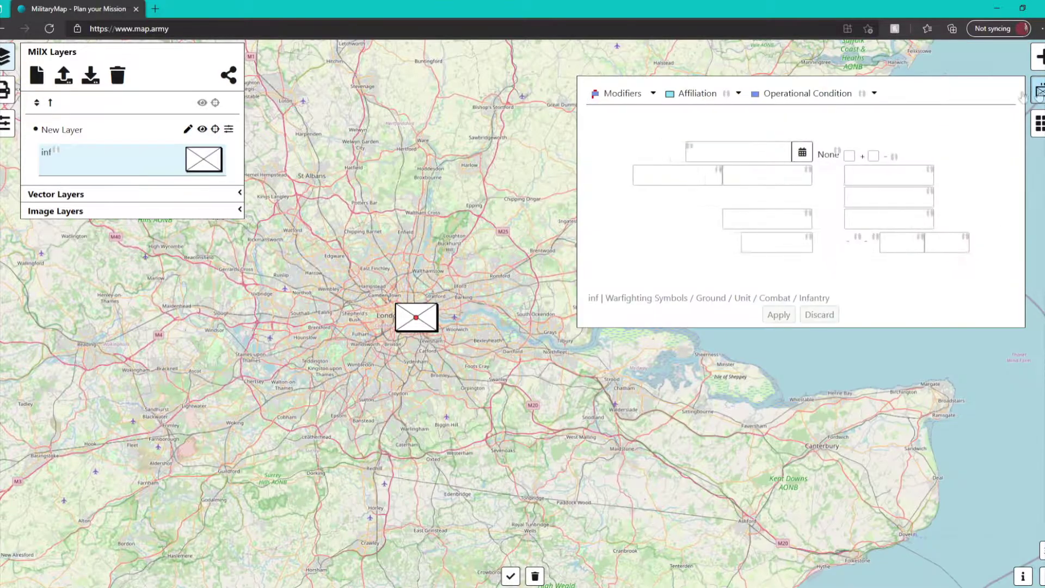
click(702, 93)
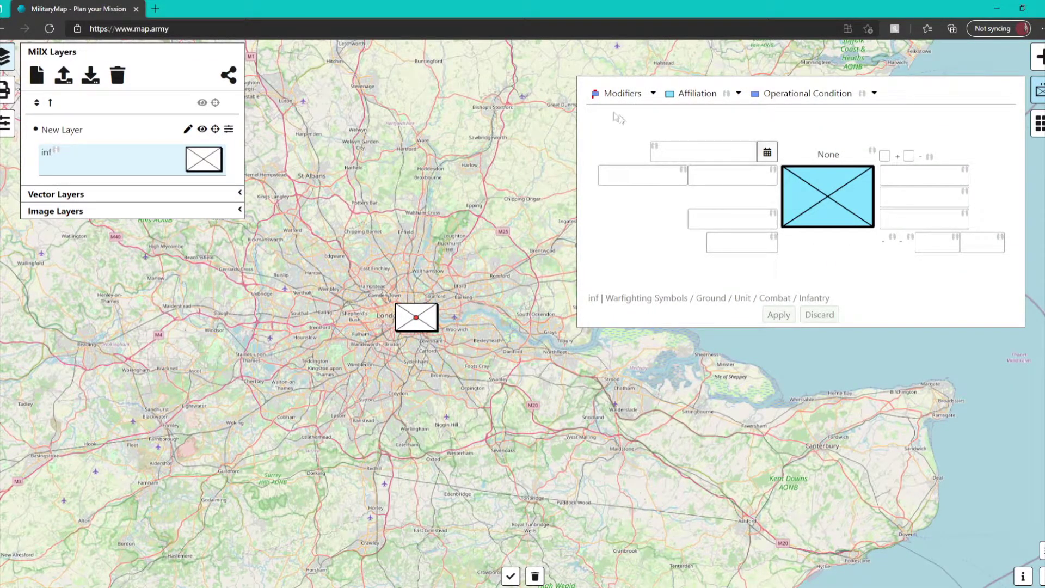
click(626, 94)
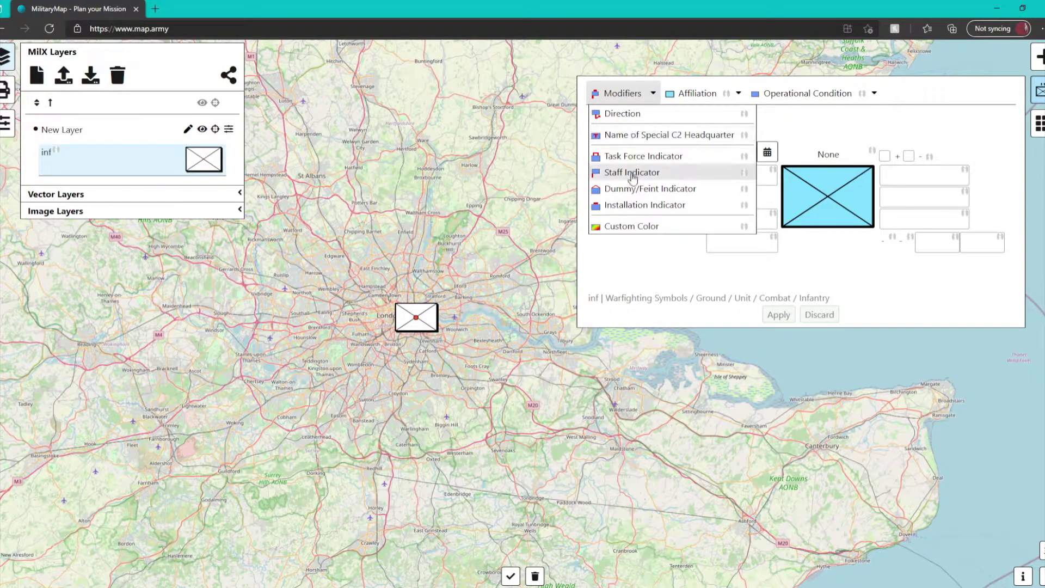
click(624, 114)
click(795, 201)
key(BackSpace)
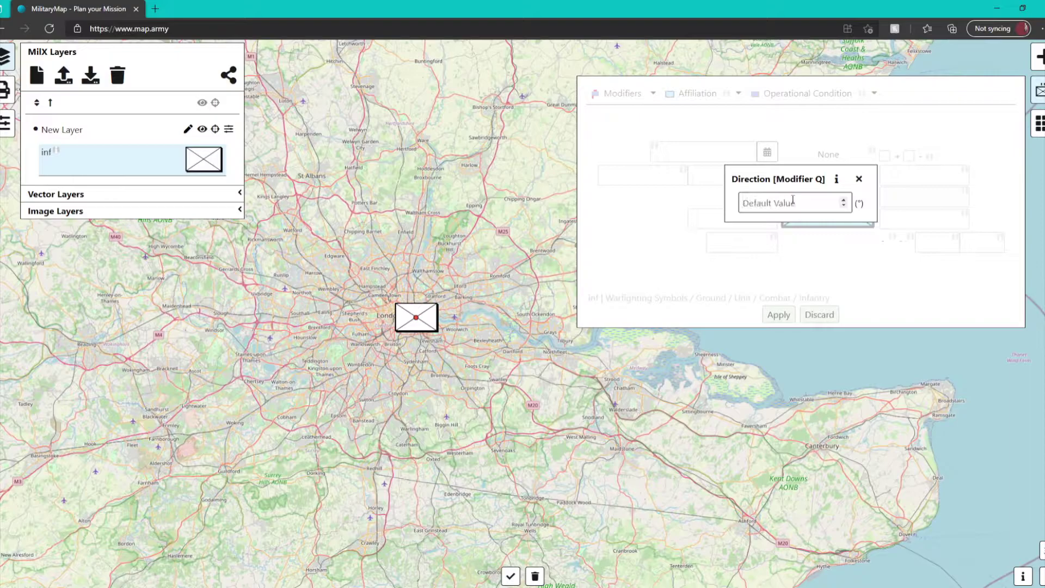
text(90)
click(859, 178)
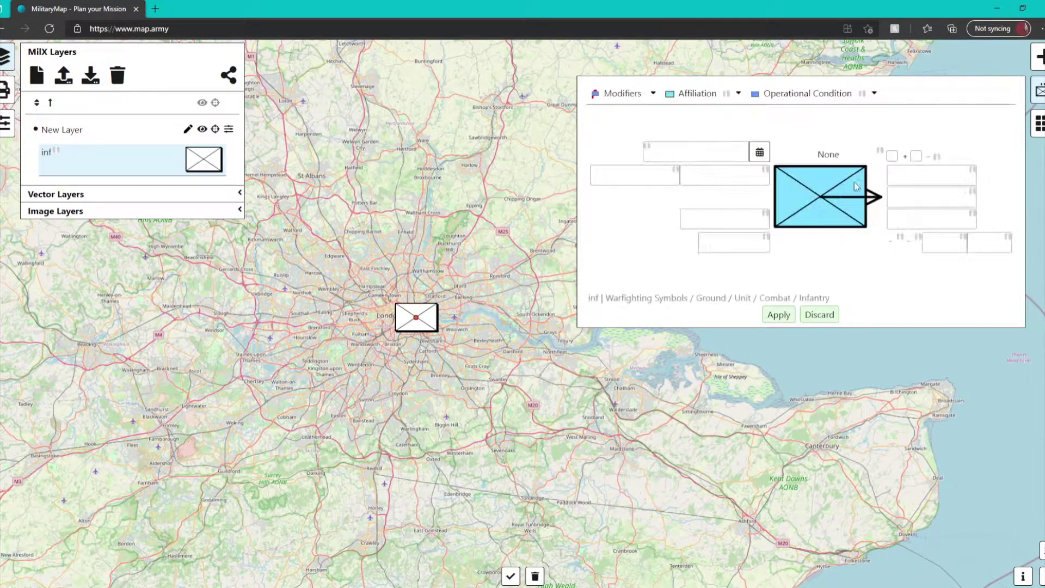
click(778, 315)
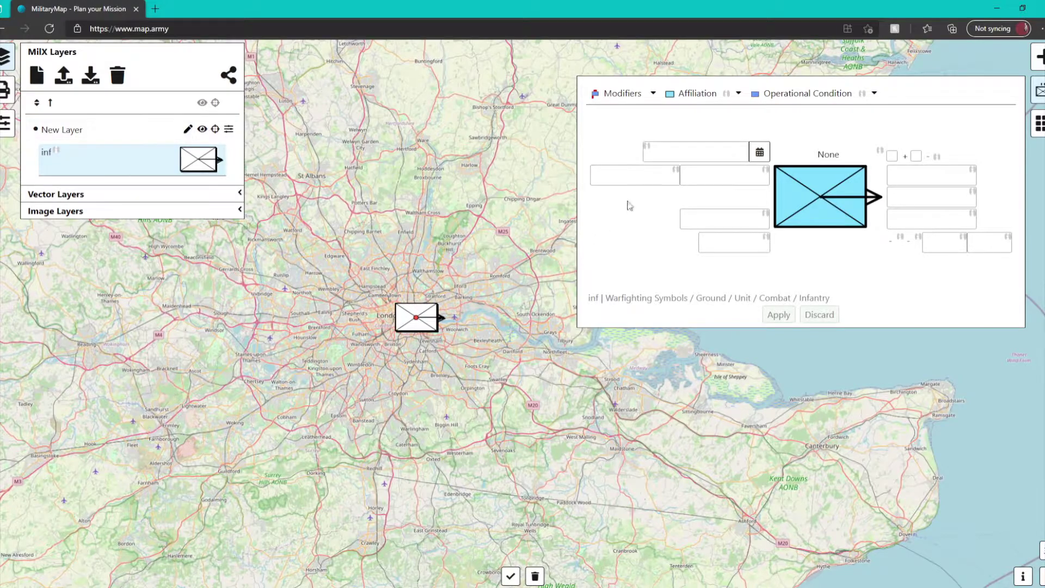
click(693, 100)
click(623, 93)
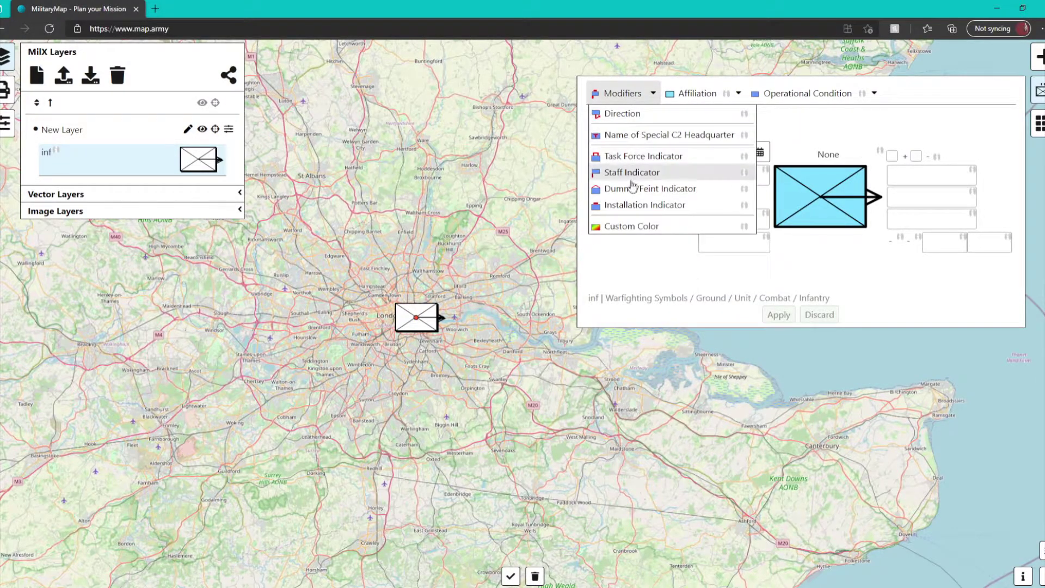
click(695, 95)
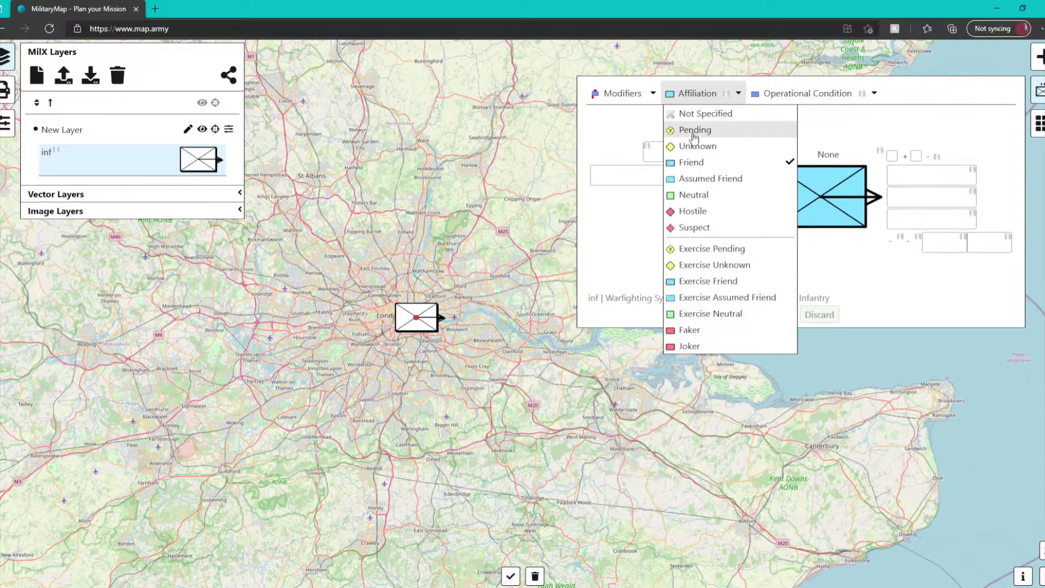
click(693, 211)
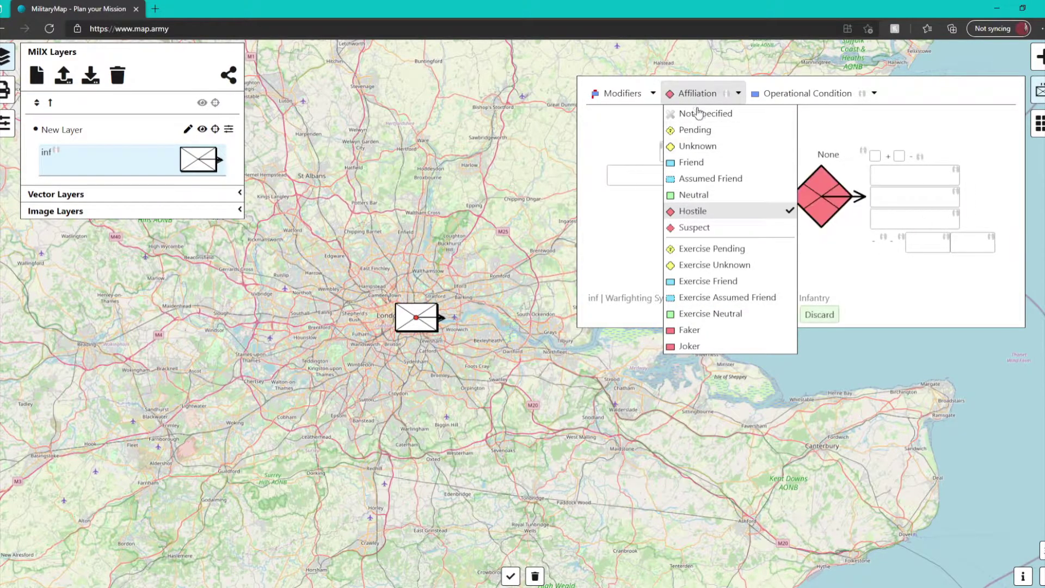
click(776, 315)
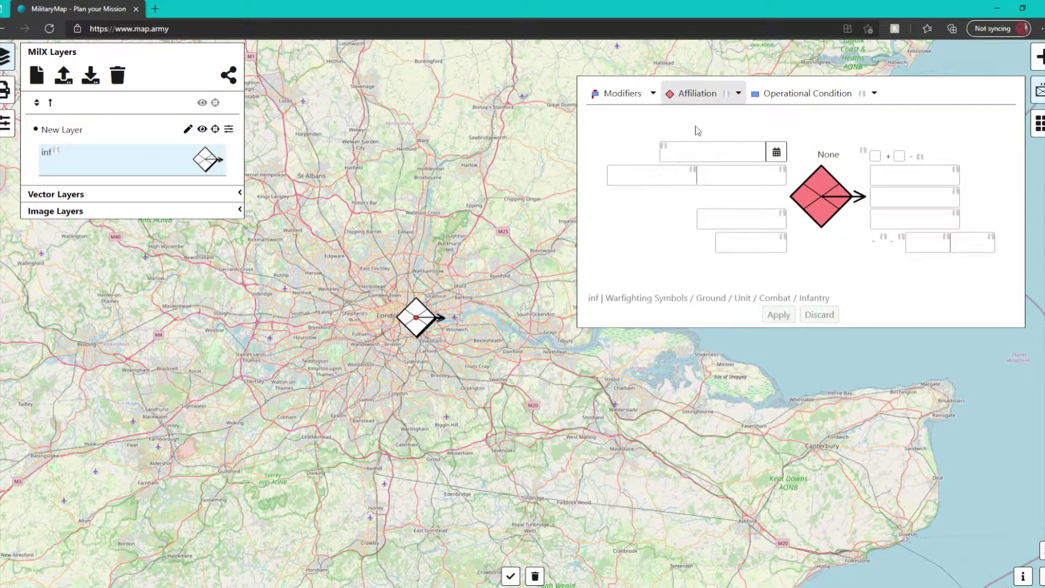
mouse_move(700, 101)
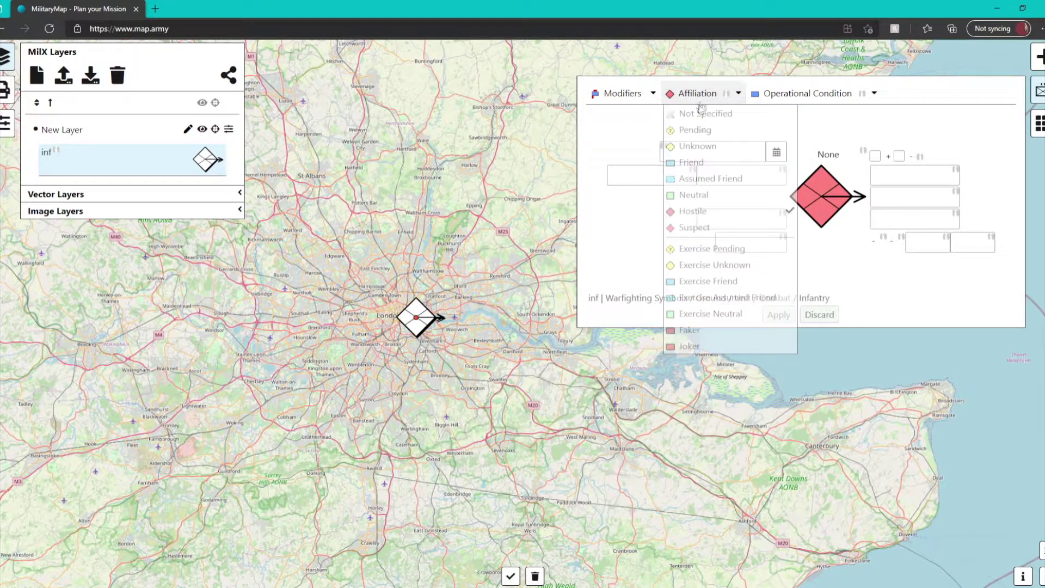
click(696, 164)
click(779, 315)
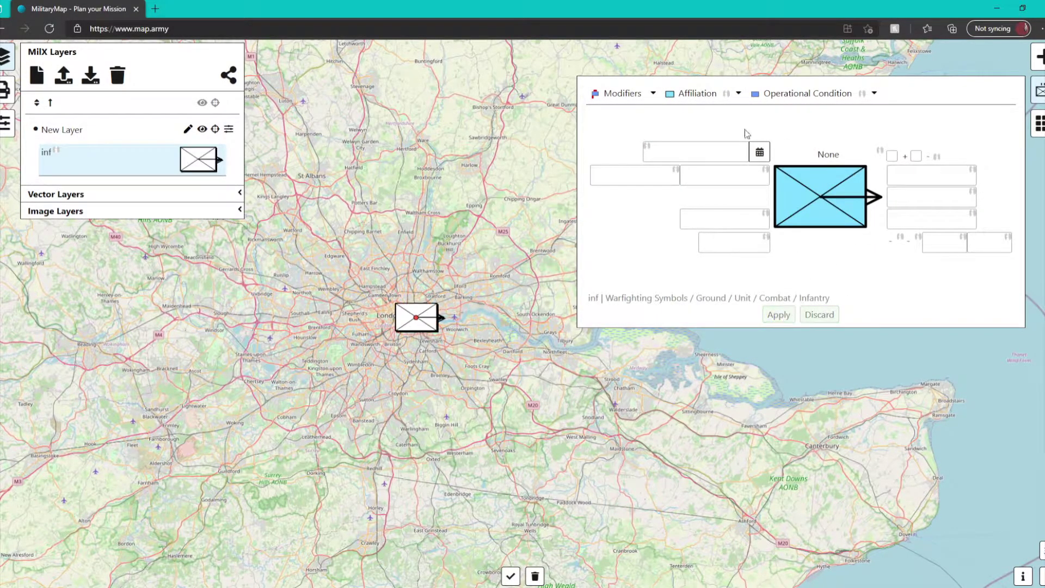
mouse_move(773, 98)
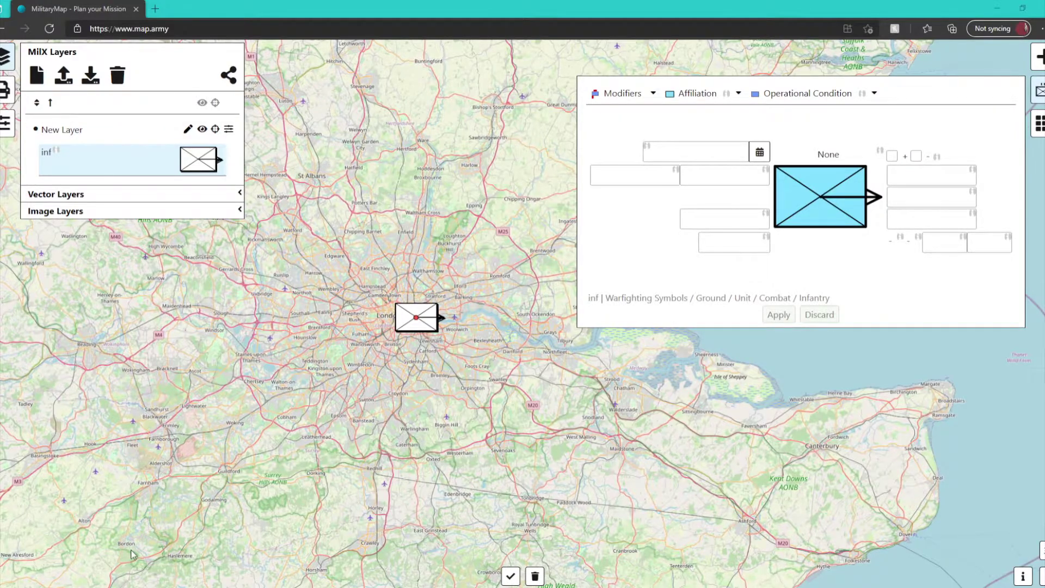
mouse_move(181, 585)
click(181, 585)
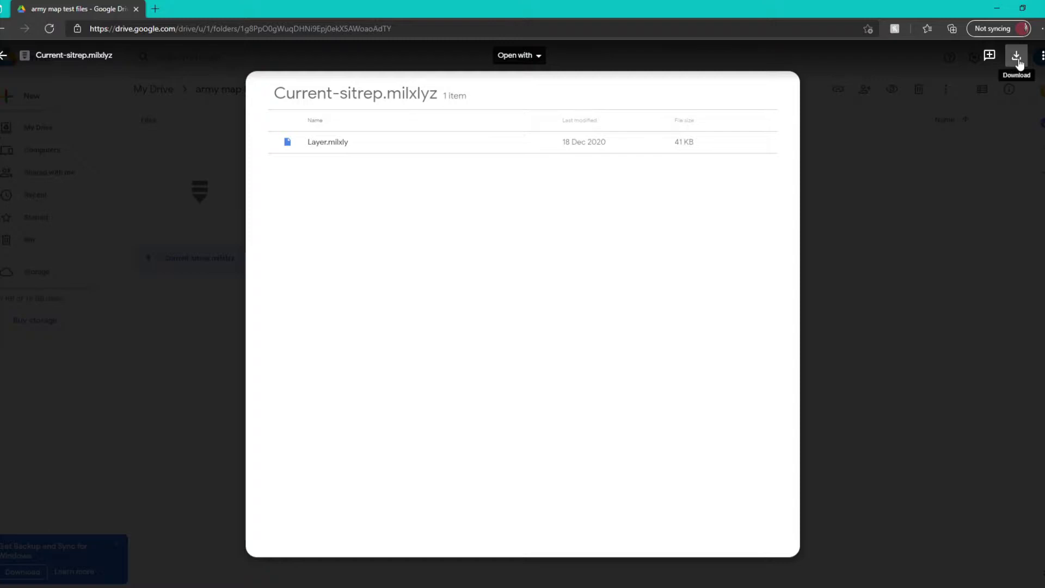
Step: Return to the map and load Current-sitrep.milxlyz from the Desktop
click(997, 8)
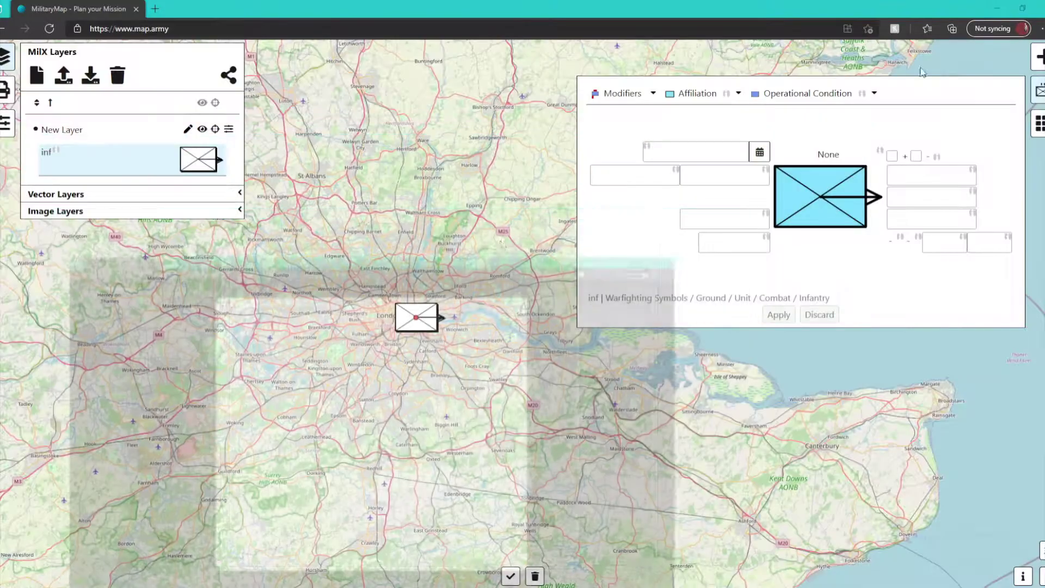
click(64, 78)
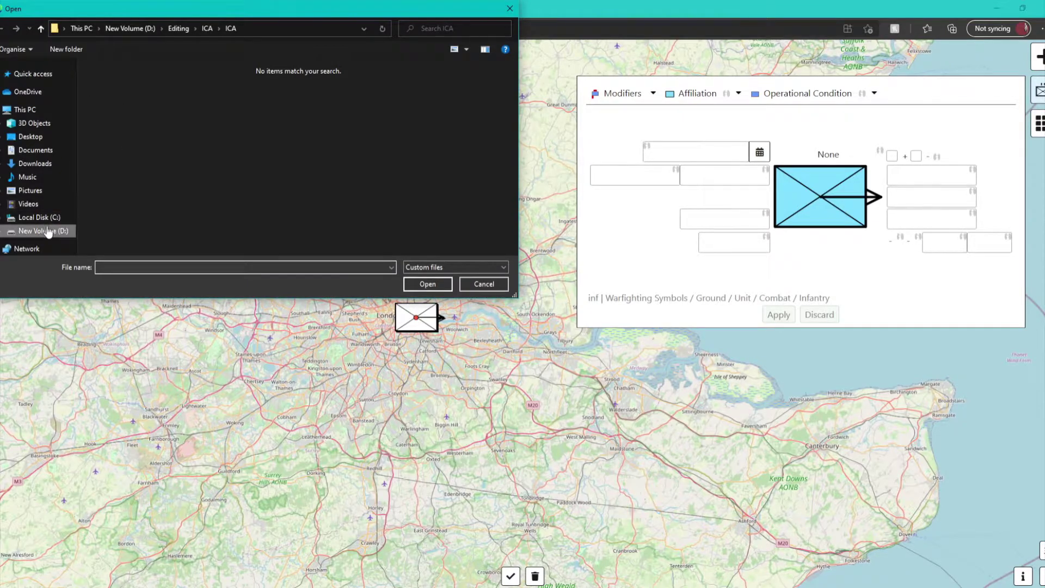
click(33, 137)
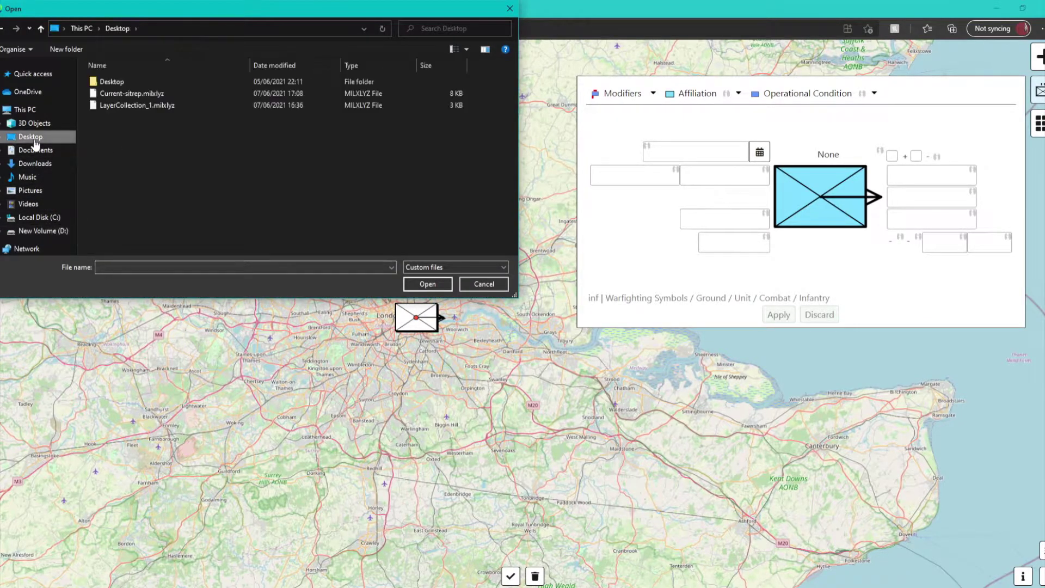
click(129, 93)
click(415, 284)
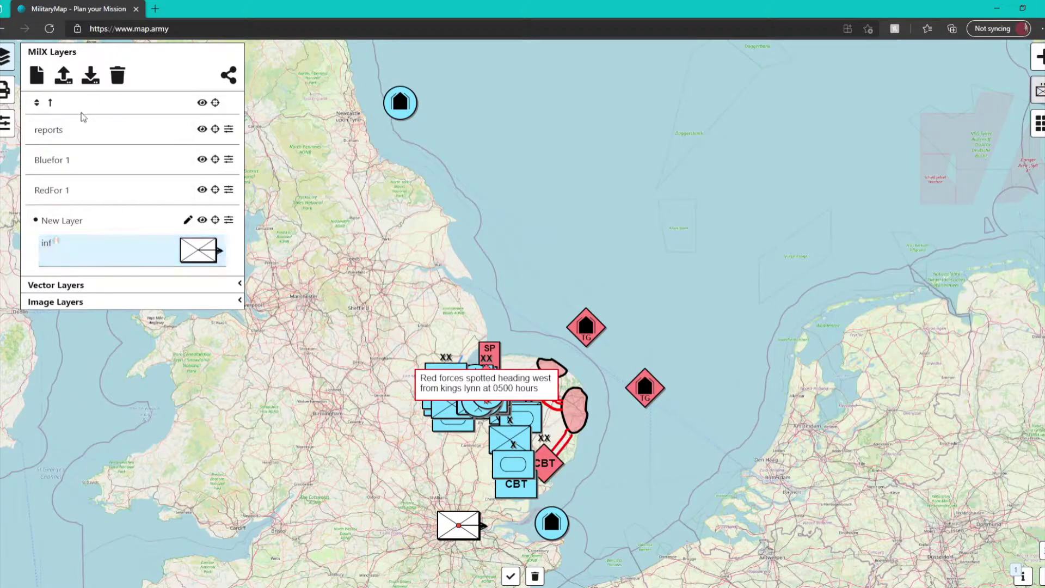
Step: Collapse New Layer's symbol list and hide that layer from the map
click(112, 227)
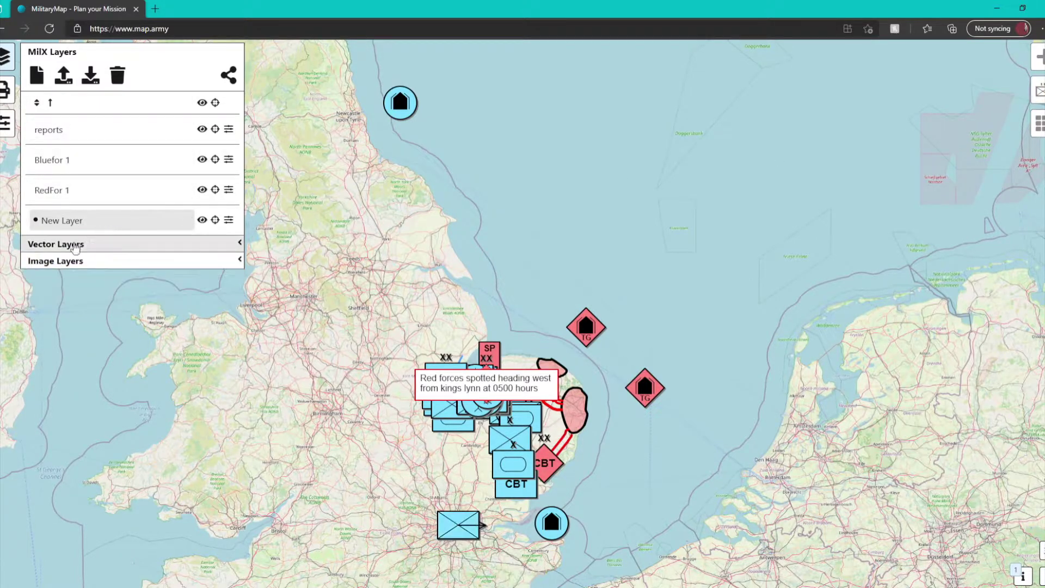
click(202, 221)
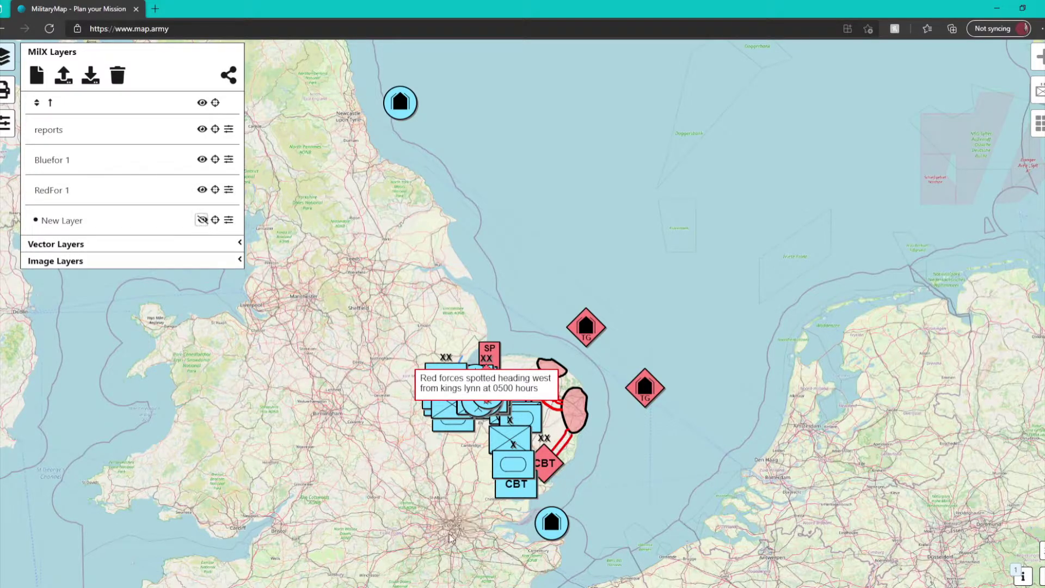
Step: Zoom in on the Wash and King's Lynn, where the red forces report appears
scroll(483, 368, up, 2)
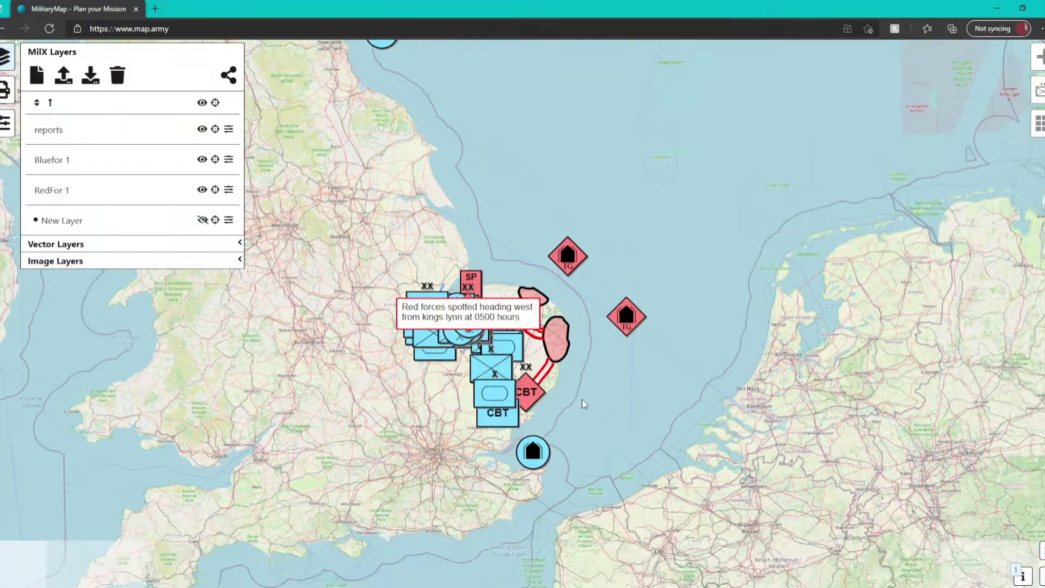
scroll(483, 369, up, 3)
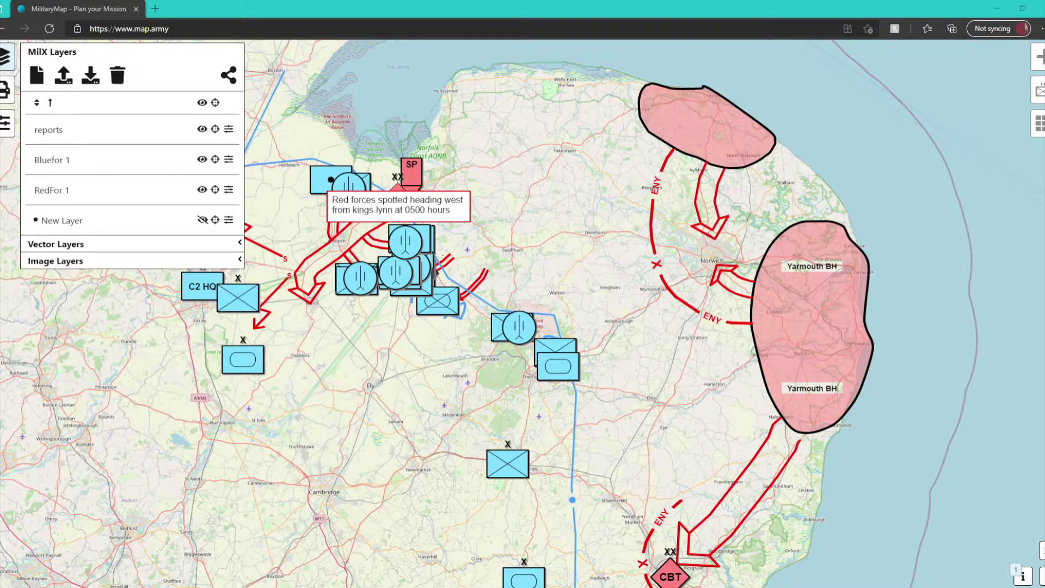
scroll(325, 396, up, 5)
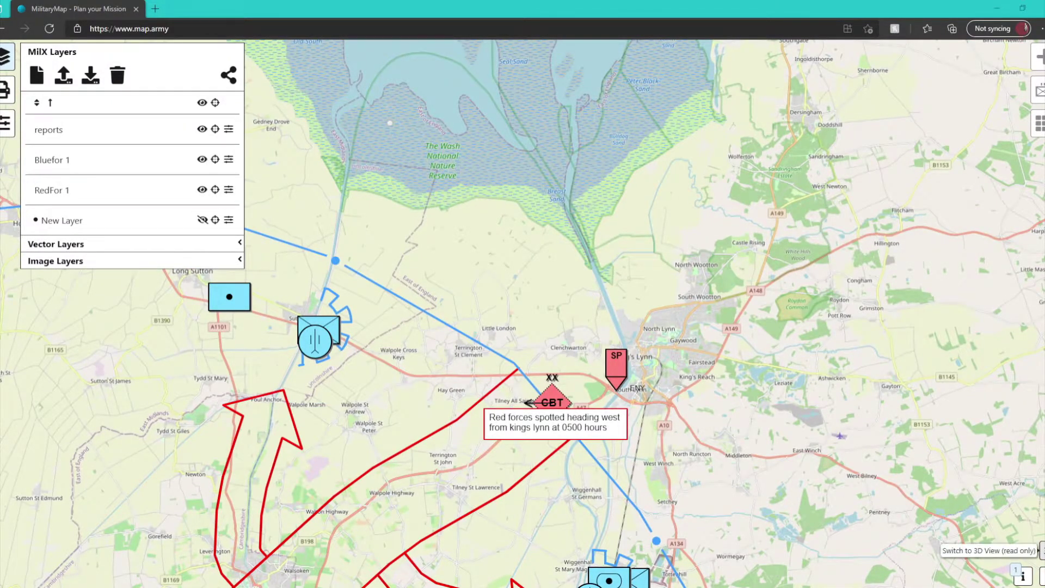
Step: Switch to 3D view, zoom in, and dismiss the map point's right-click options
click(1042, 551)
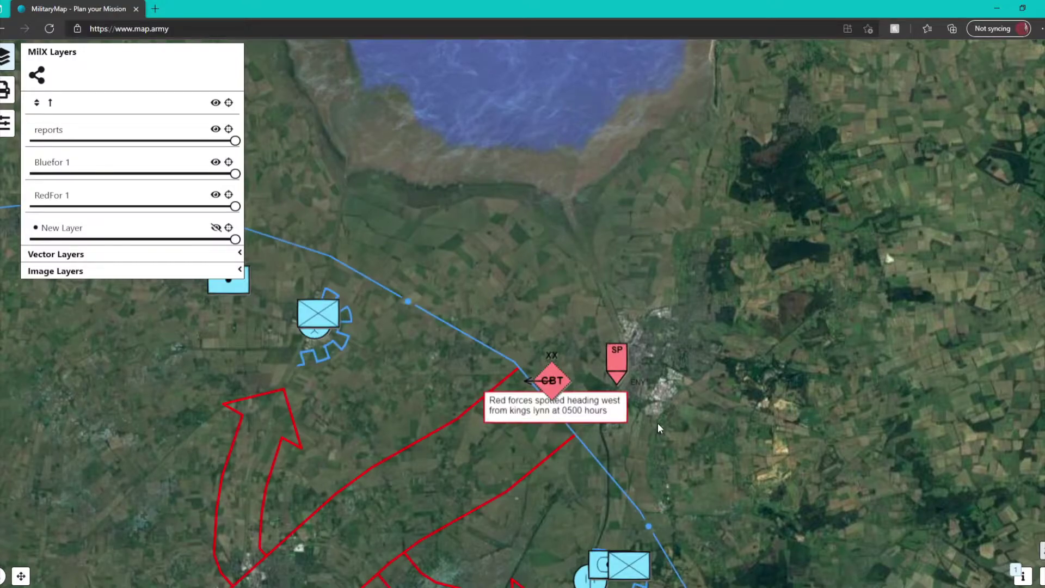
scroll(500, 356, up, 8)
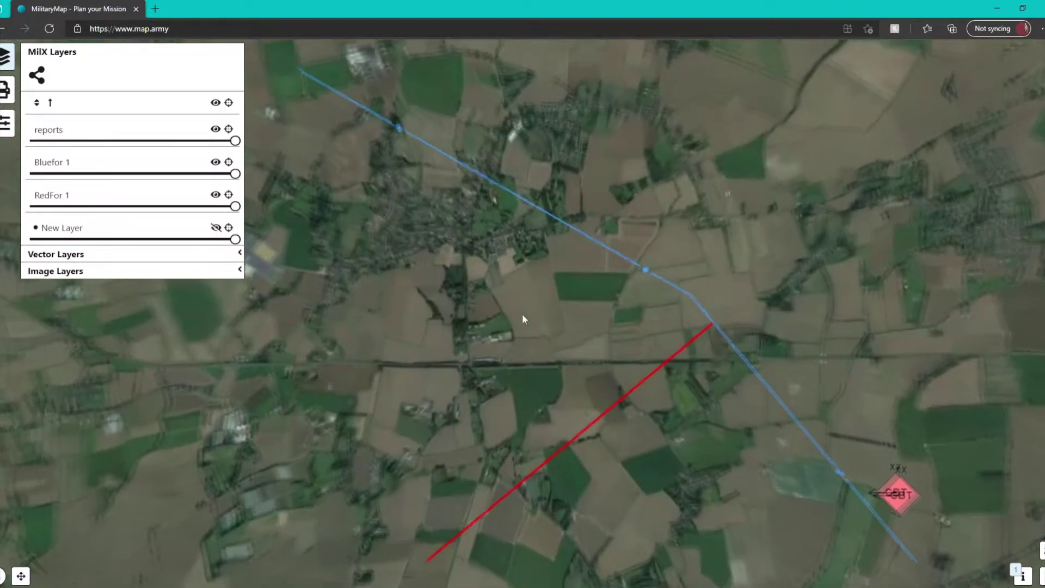
right_click(522, 314)
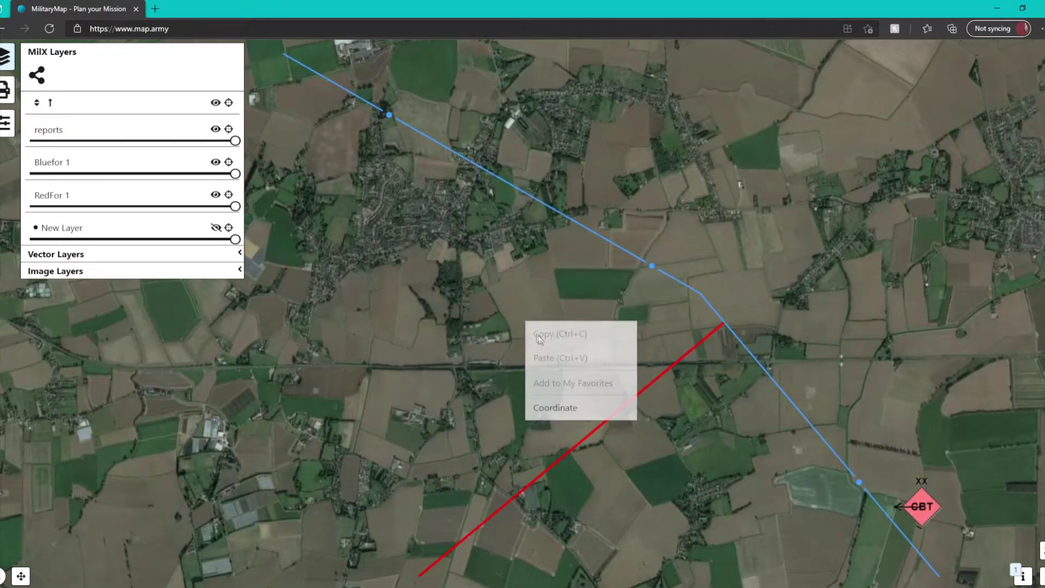
click(509, 309)
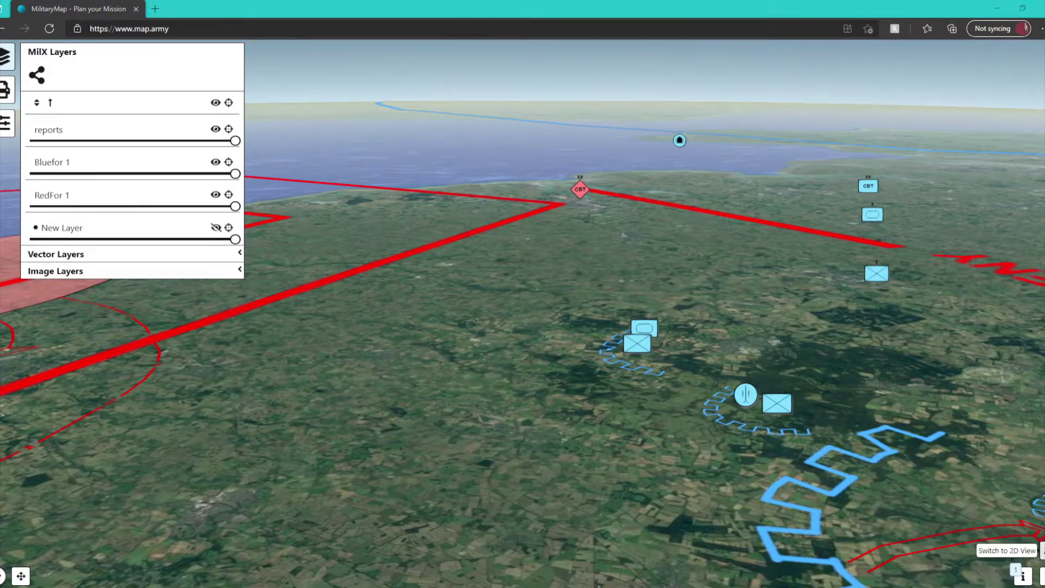
Step: Return to 2D, pan south and zoom in on Switzerland
click(1041, 551)
scroll(588, 337, up, 3)
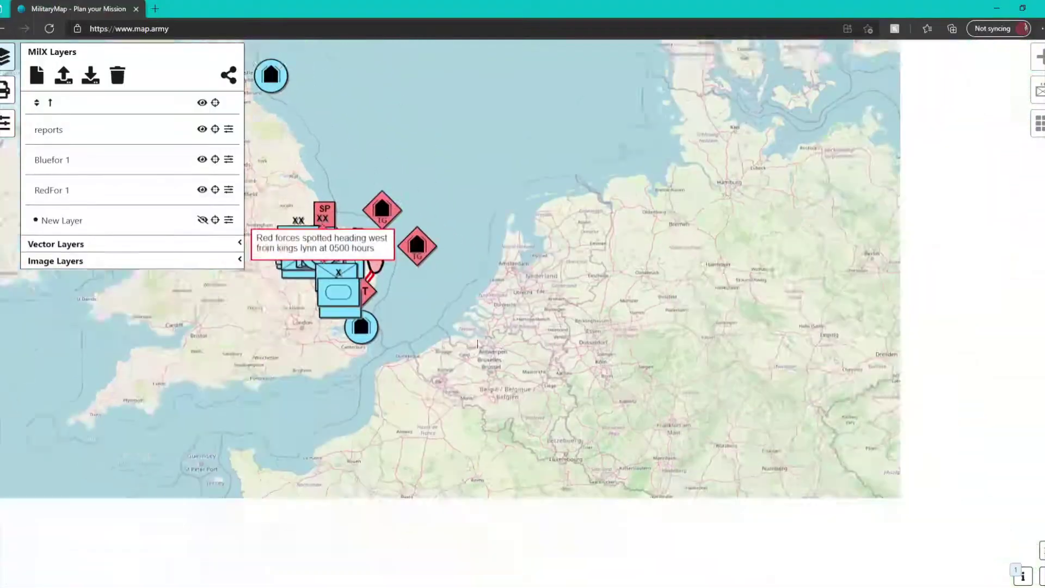
drag(588, 338, 539, 180)
scroll(383, 316, up, 2)
scroll(382, 315, up, 2)
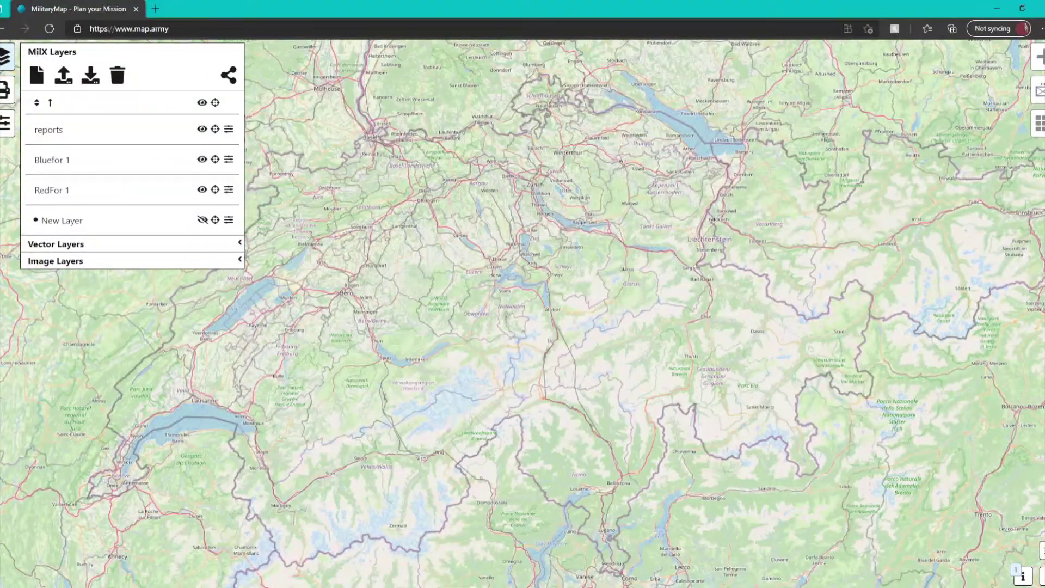
Step: View the Alps in 3D and orbit along the valley toward the grassy mountain slope
click(1037, 550)
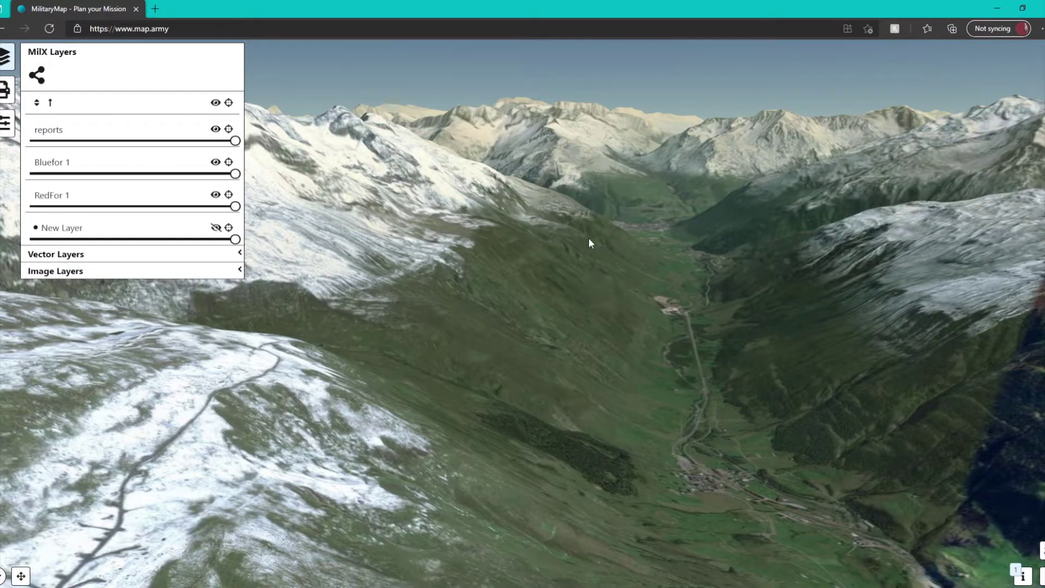
scroll(589, 237, up, 5)
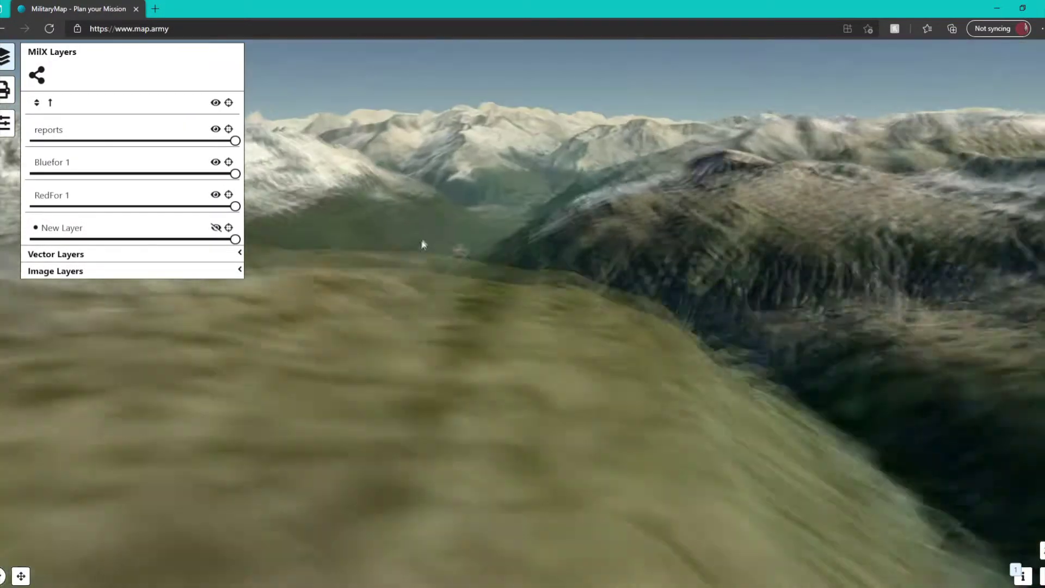
drag(422, 245, 328, 321)
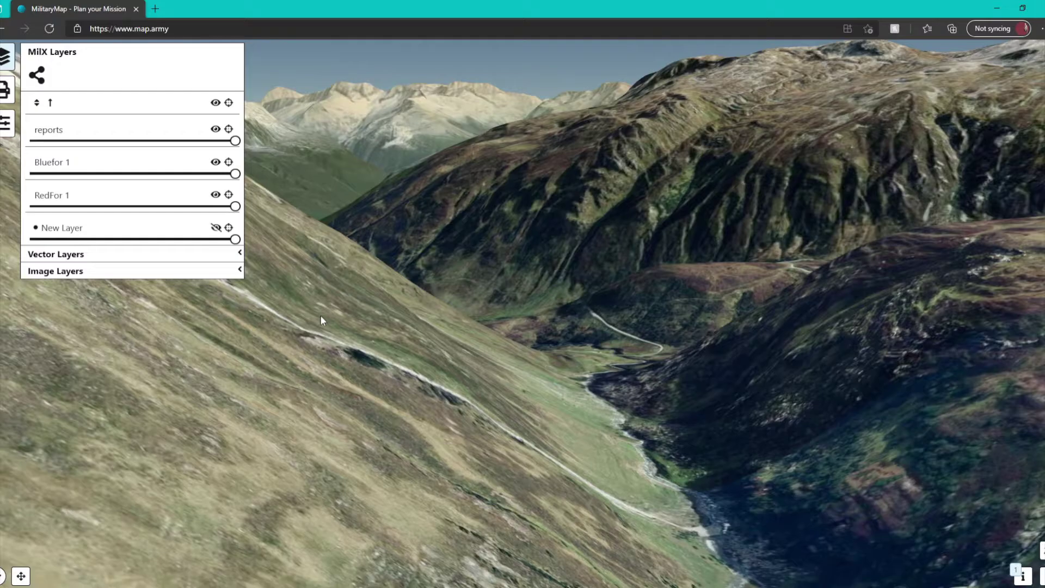
drag(322, 320, 93, 485)
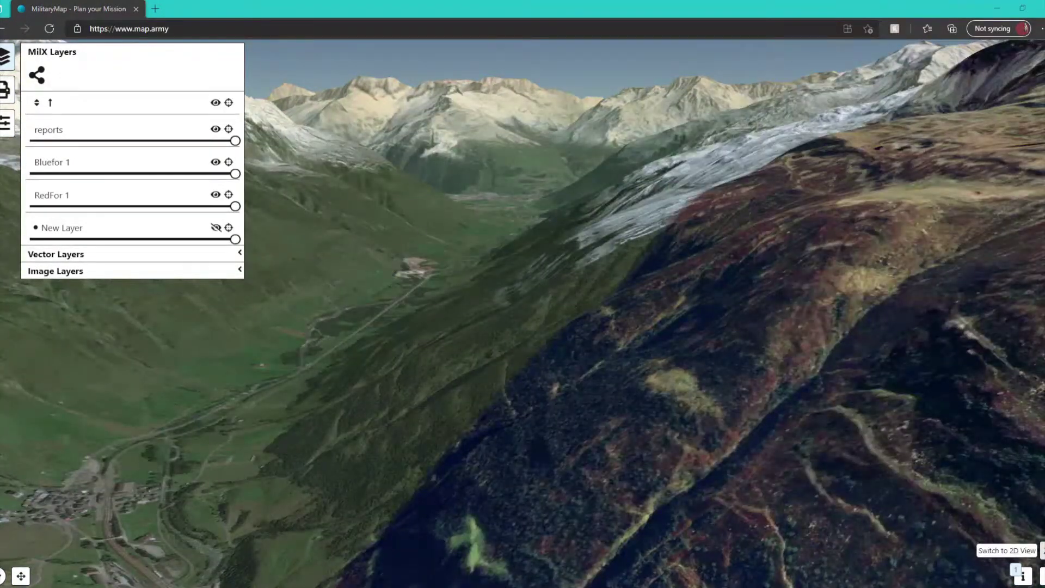
Step: Back on the flat 2D map, save all four ticked layers as one MilX download, dismissing the script error
click(1042, 550)
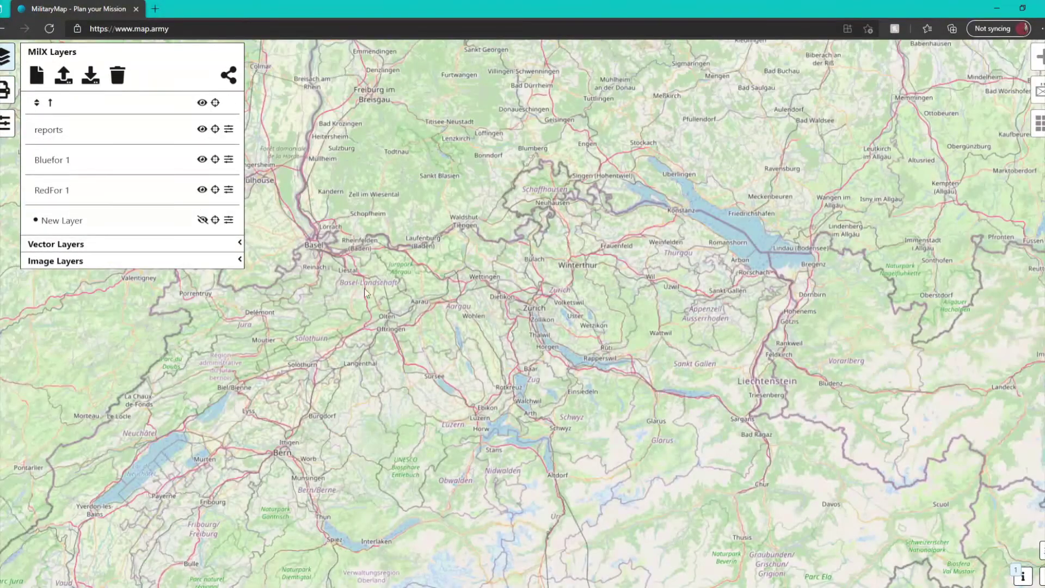
click(89, 80)
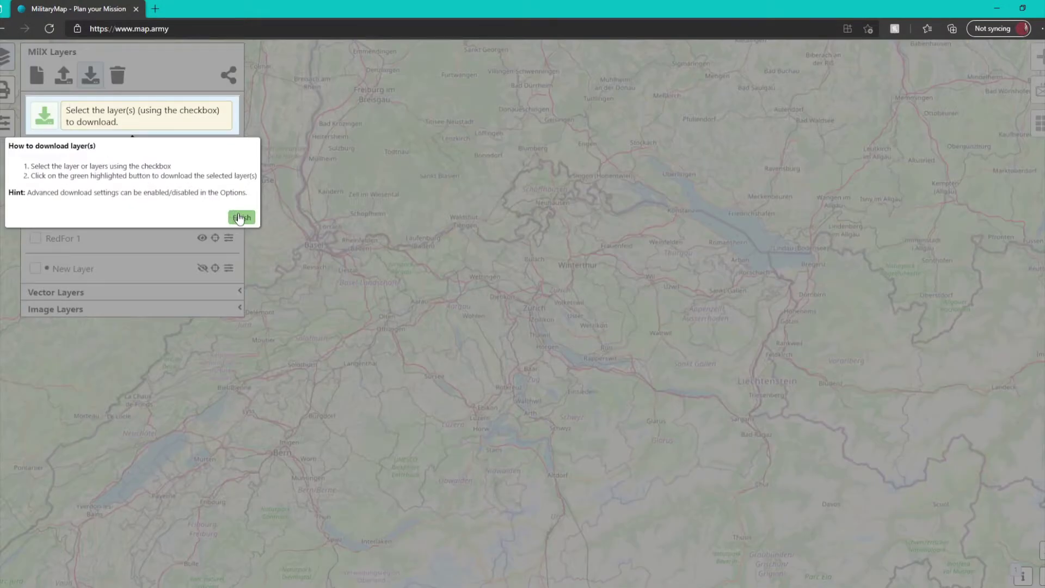
click(241, 217)
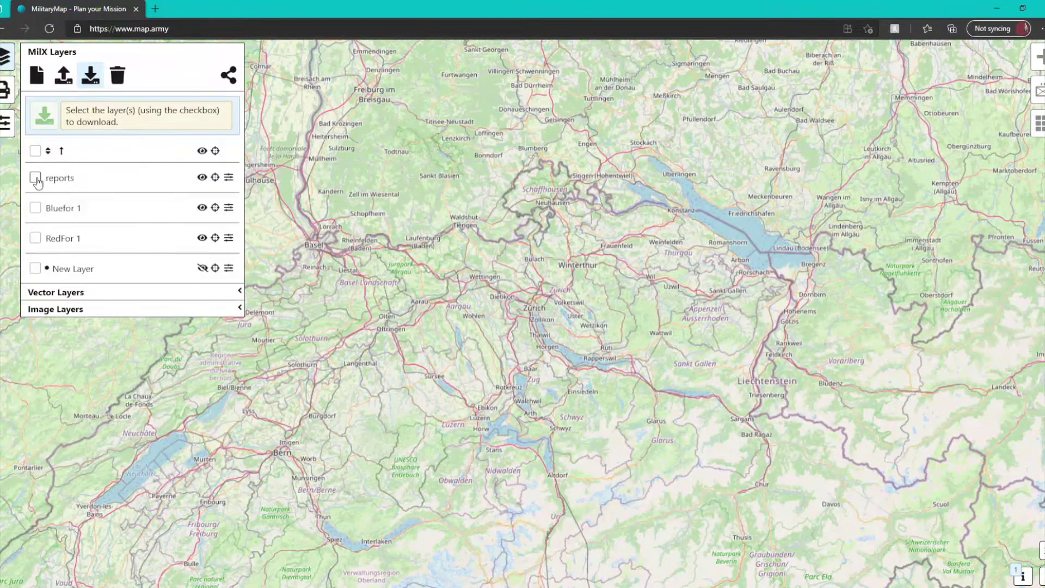
click(36, 180)
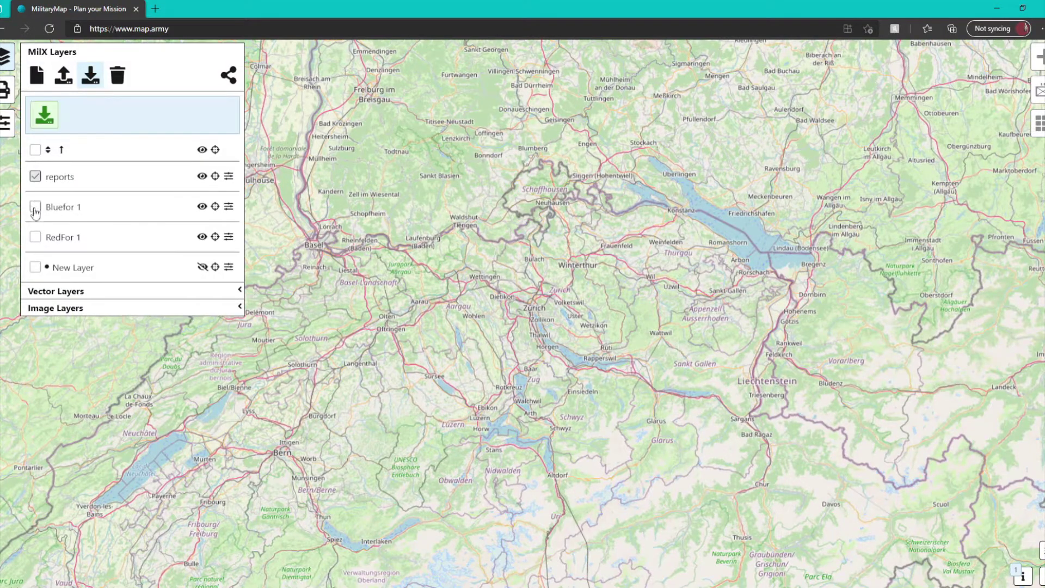
click(34, 270)
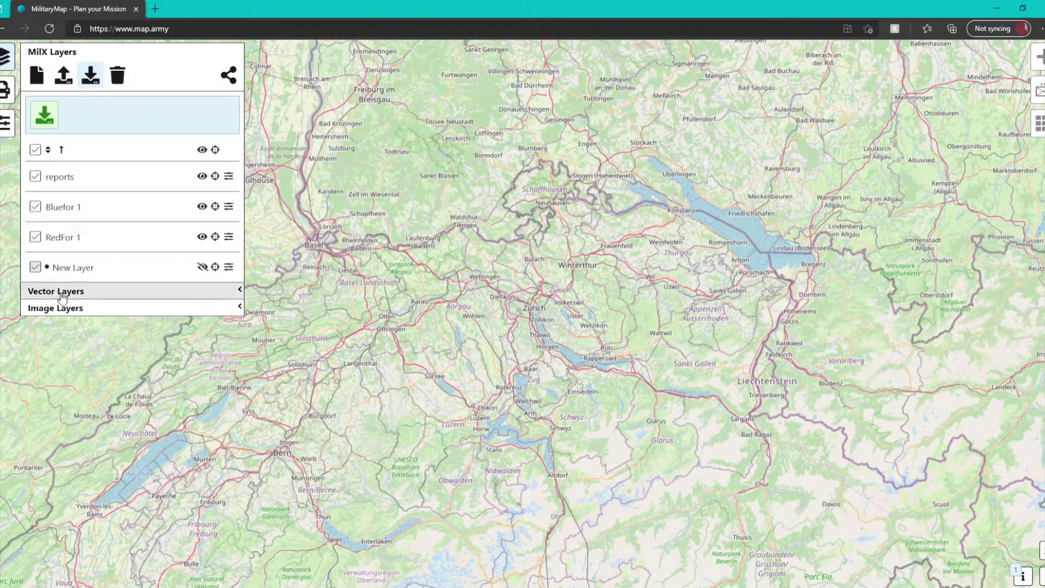
click(45, 117)
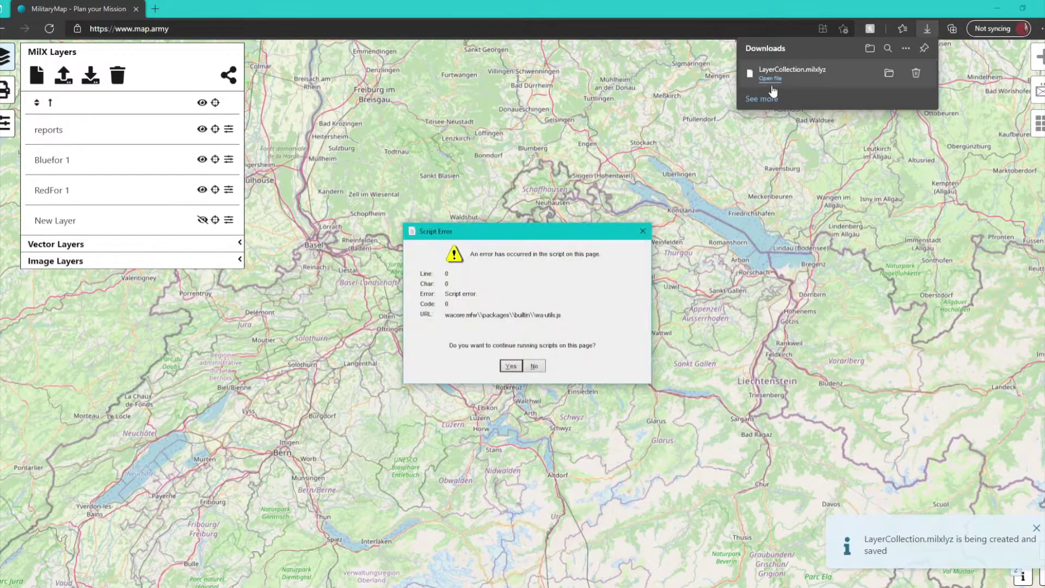
click(511, 366)
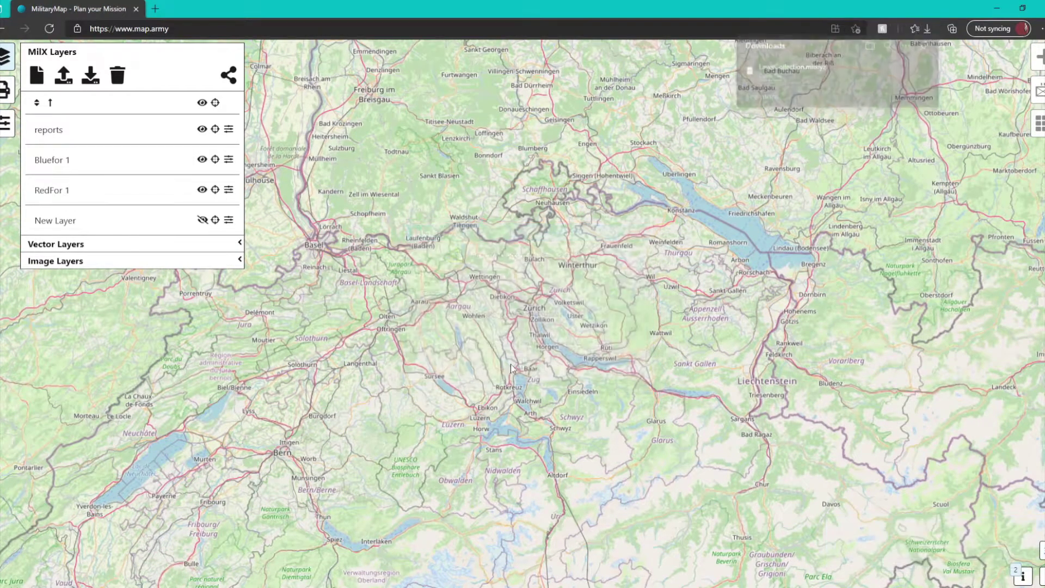
Step: Confirm LayerCollection.milxlyz in Edge's recent downloads, then cancel the open-layer-file prompt
click(1041, 28)
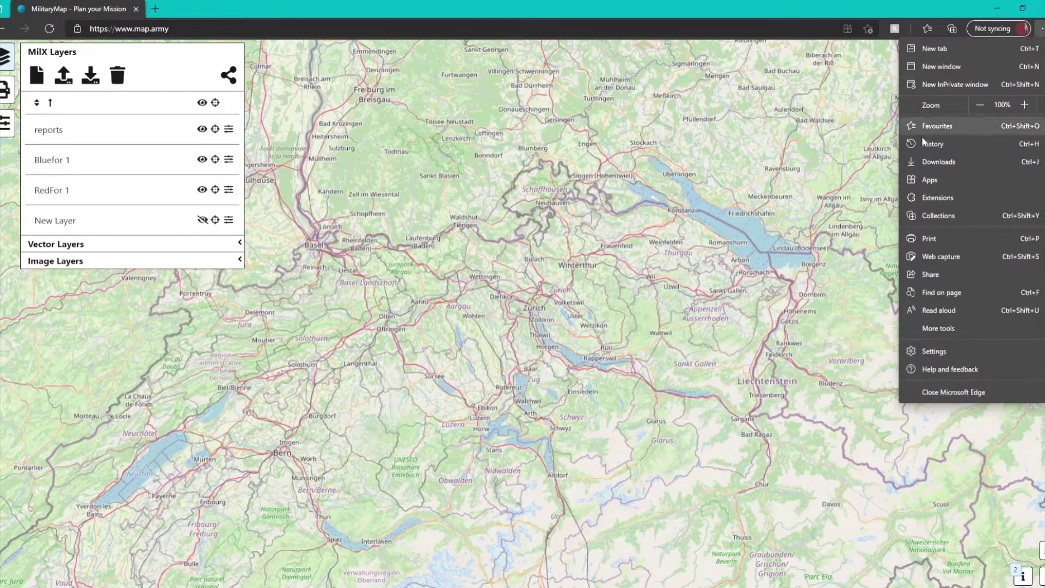
click(939, 164)
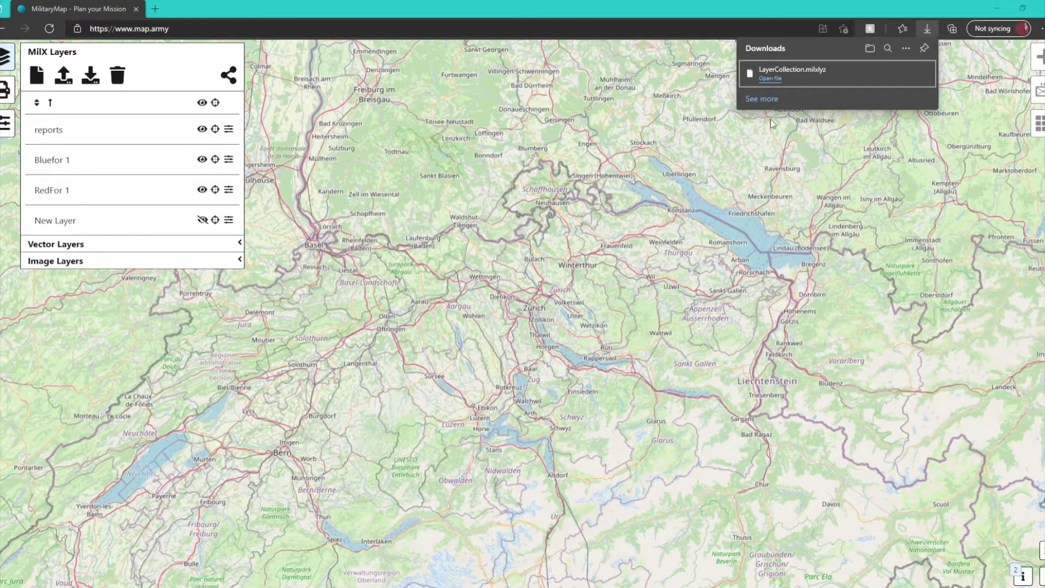
click(593, 215)
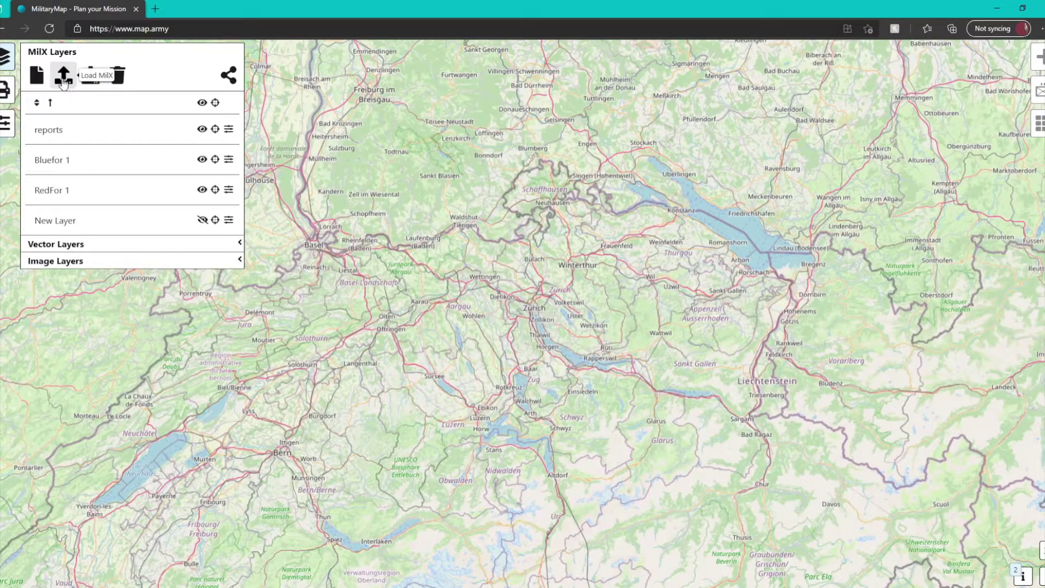
click(63, 80)
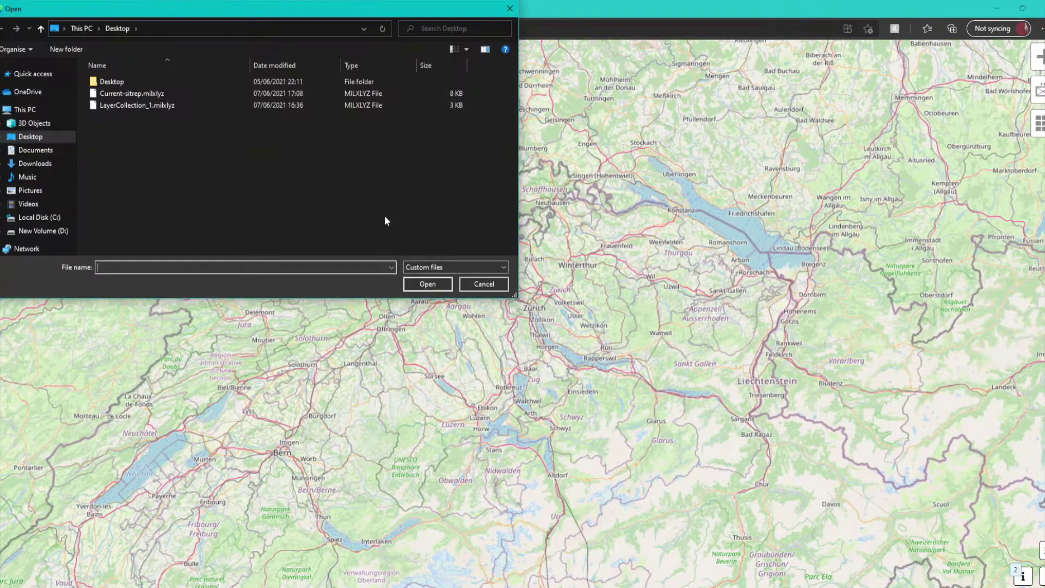
click(482, 284)
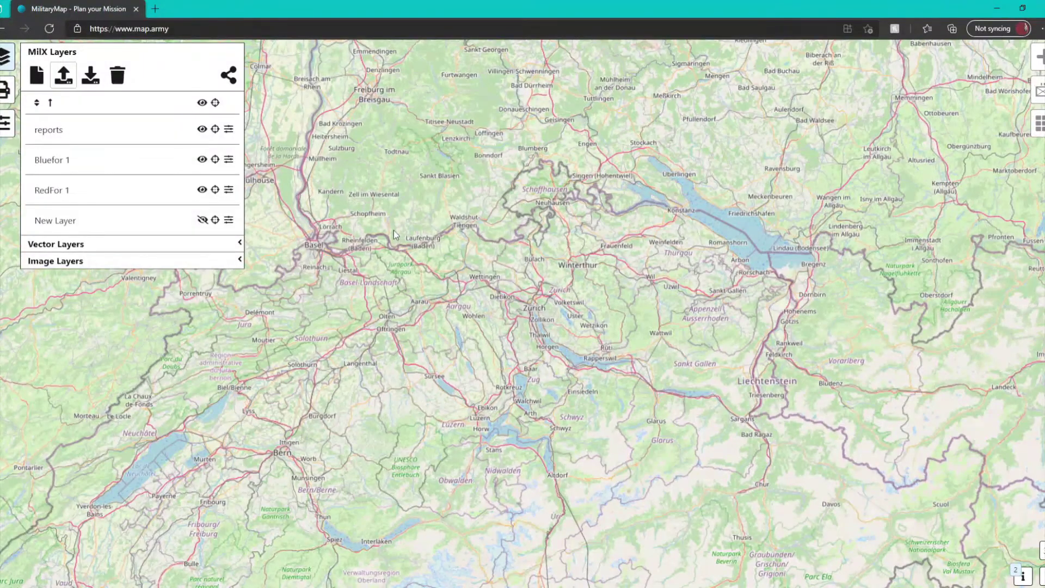